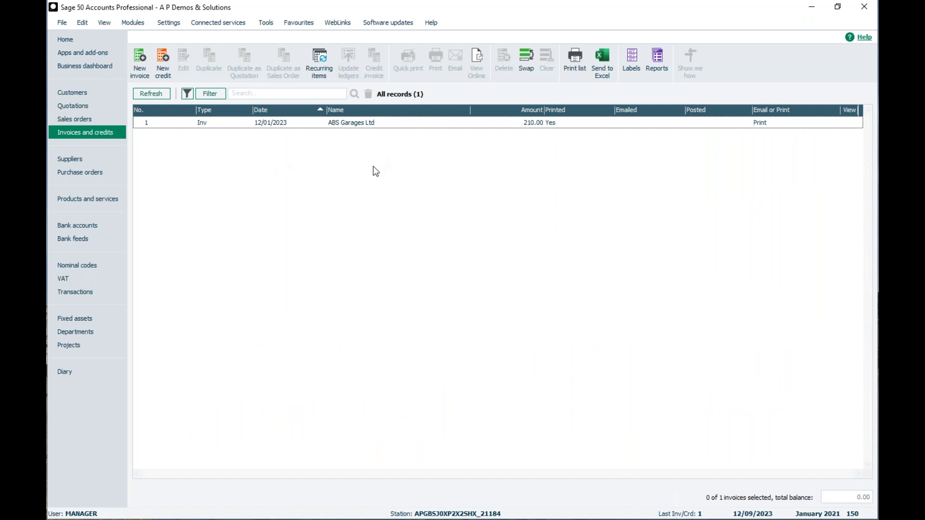
Open the print layouts for the ABS Garages Ltd invoice and delete the favourite layout "AP demo & solutions with payment terms text".
{"action": "left_click", "coordinate": [363, 125]}
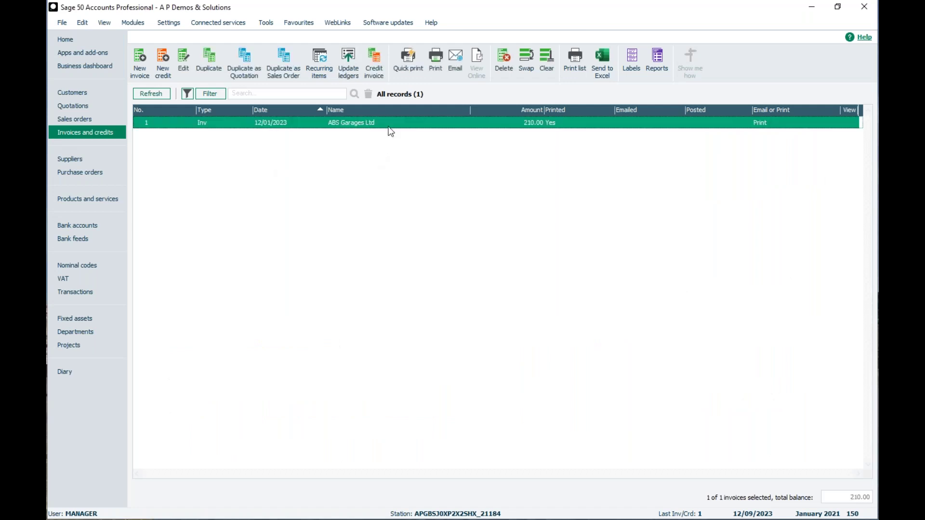
{"action": "left_click", "coordinate": [437, 59]}
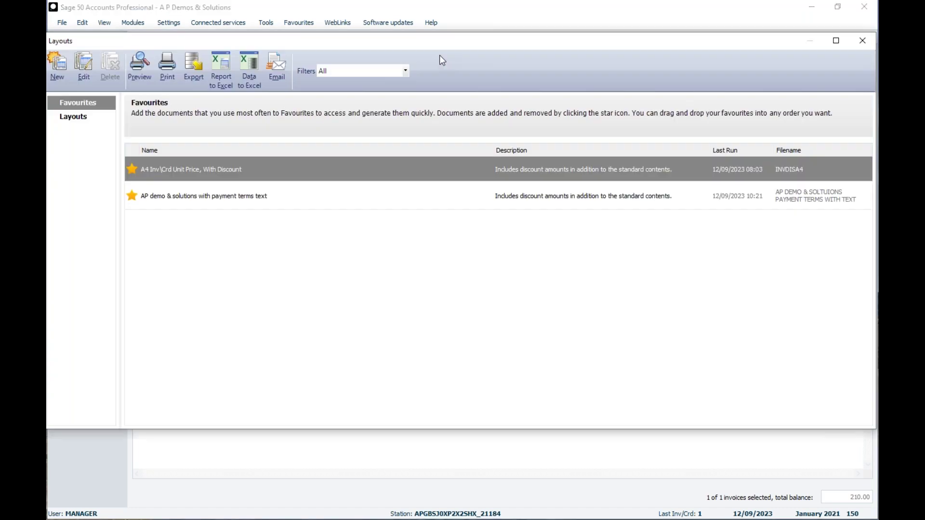
{"action": "mouse_move", "coordinate": [172, 164]}
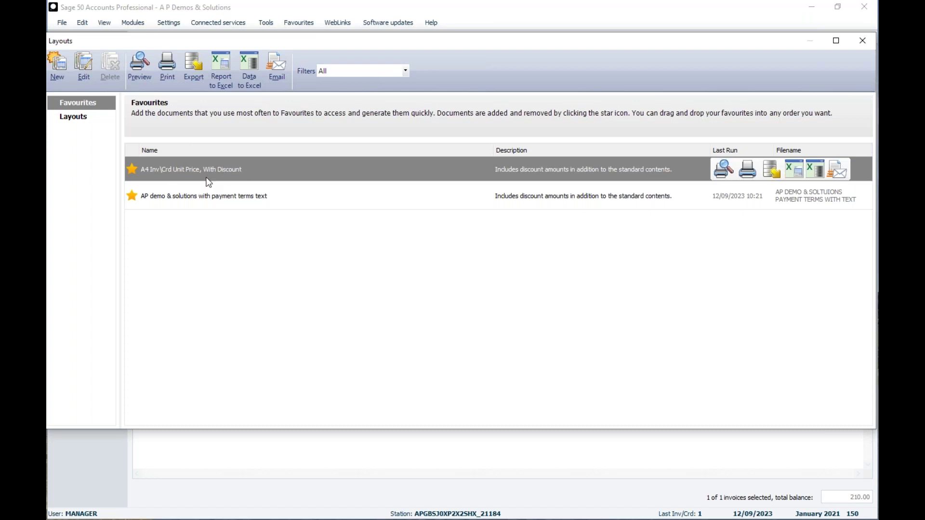
{"action": "left_click", "coordinate": [250, 195]}
{"action": "left_click", "coordinate": [110, 68]}
{"action": "left_click", "coordinate": [487, 262]}
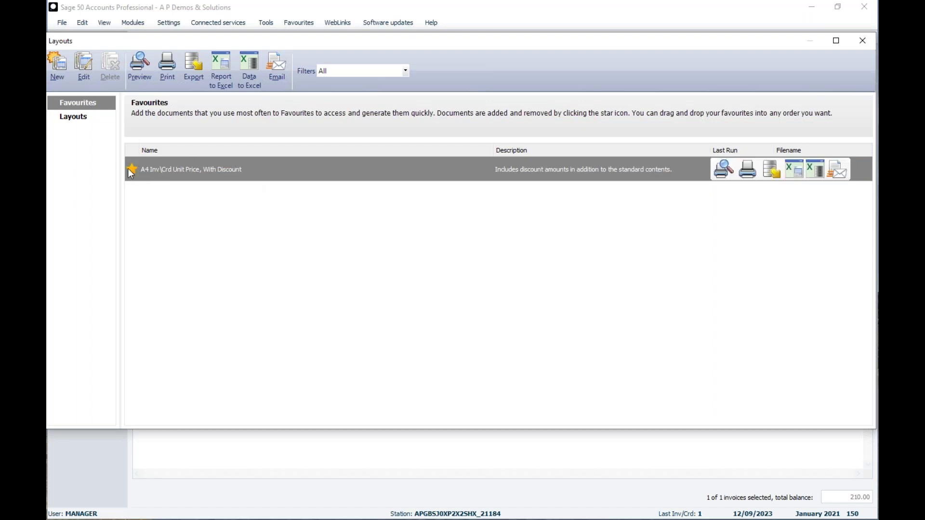
Browse the full layouts list and examine an enlarged preview of the invoice in the favourite "A4 Inv\Crd Unit Price, With Discount" layout.
{"action": "left_click", "coordinate": [61, 117]}
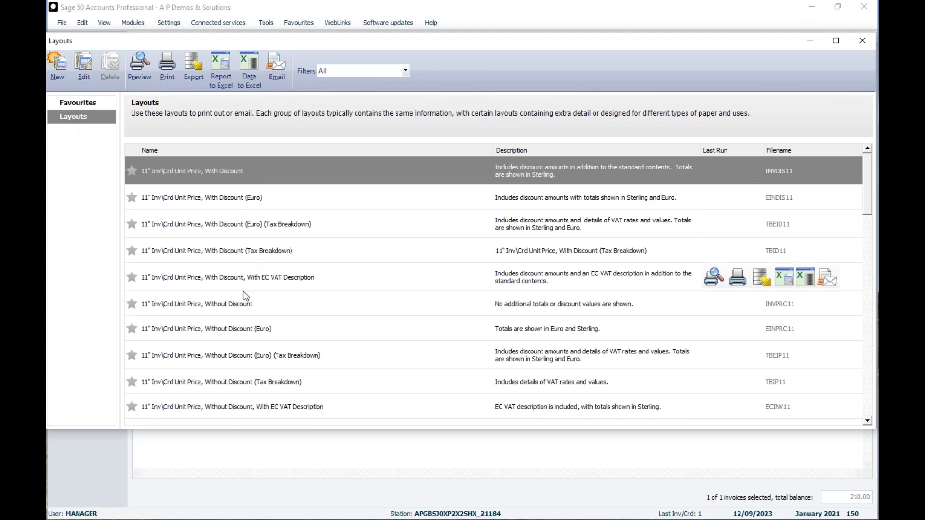
{"action": "mouse_move", "coordinate": [870, 161]}
{"action": "left_mouse_down"}
{"action": "mouse_move", "coordinate": [870, 205]}
{"action": "mouse_move", "coordinate": [865, 166]}
{"action": "left_mouse_up"}
{"action": "left_click", "coordinate": [70, 104]}
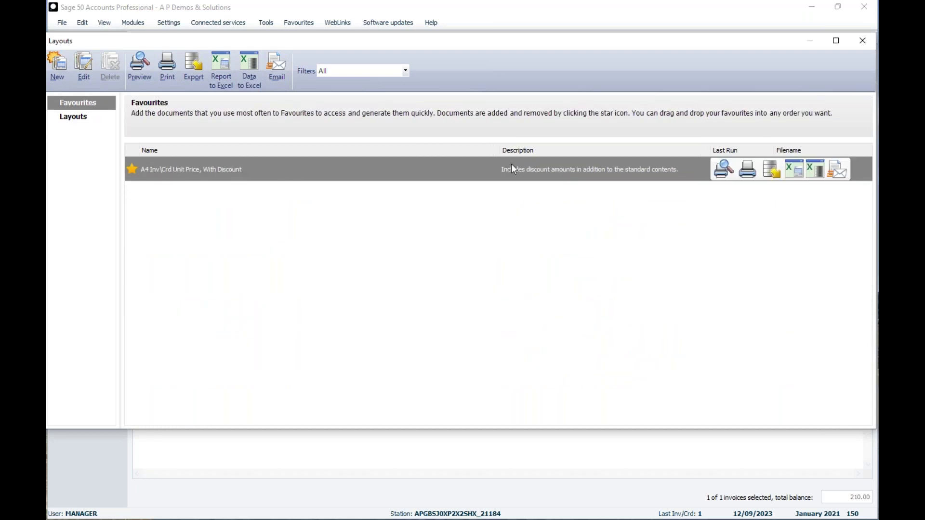
{"action": "left_click", "coordinate": [723, 168]}
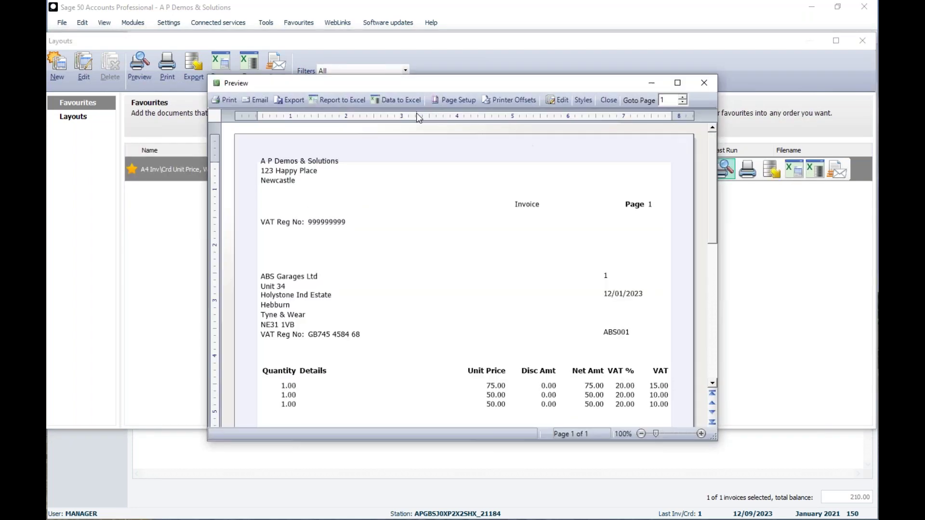
{"action": "left_click", "coordinate": [677, 84]}
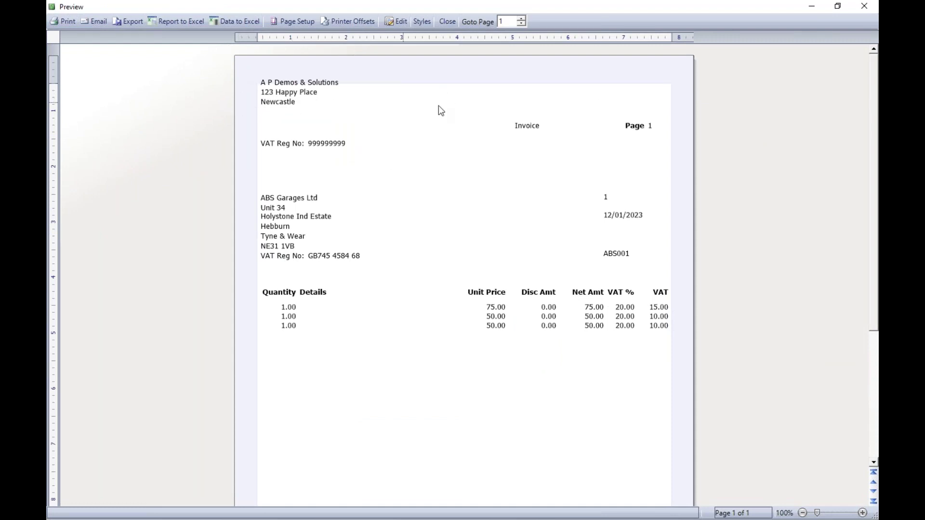
{"action": "left_click_drag", "start_coordinate": [875, 99], "coordinate": [876, 232]}
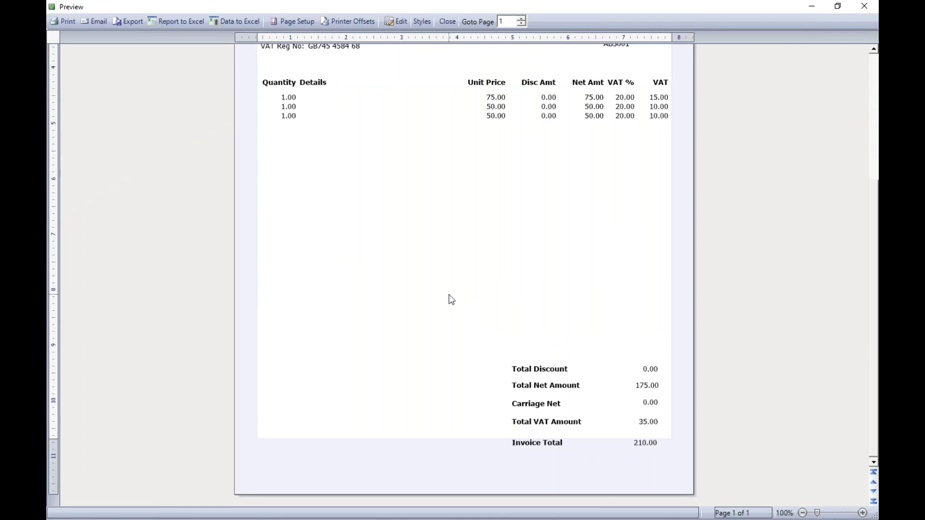
{"action": "left_click_drag", "start_coordinate": [876, 433], "coordinate": [876, 300]}
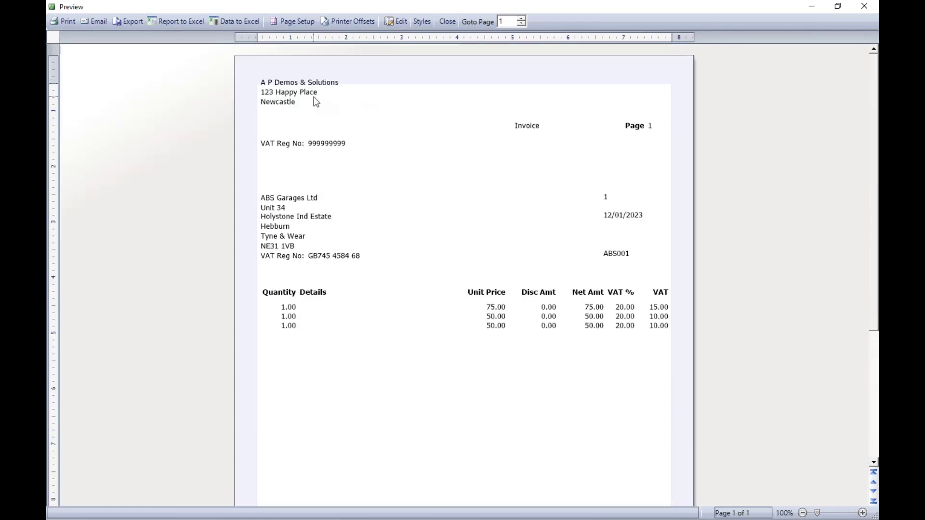
{"action": "left_click", "coordinate": [396, 23]}
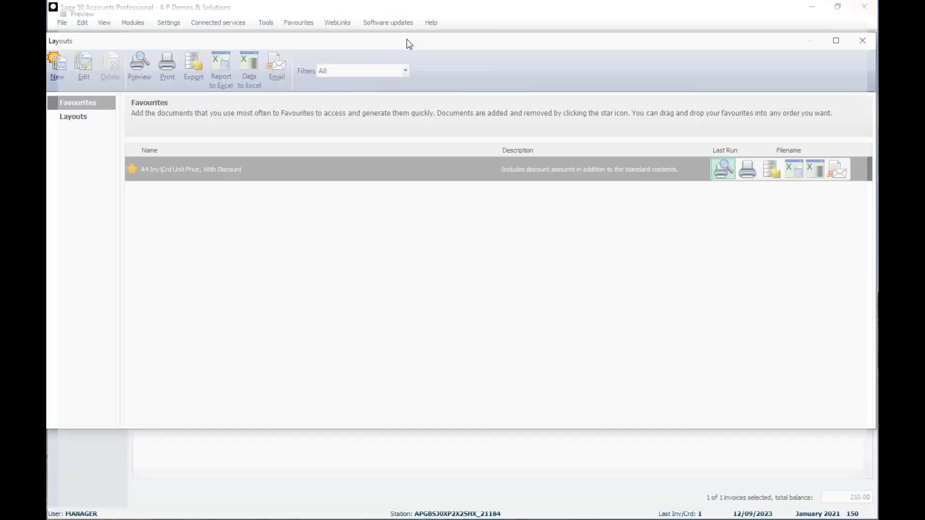
Open the "A4 Inv\Crd Unit Price, With Discount" layout for editing in the report designer.
{"action": "right_click", "coordinate": [215, 174]}
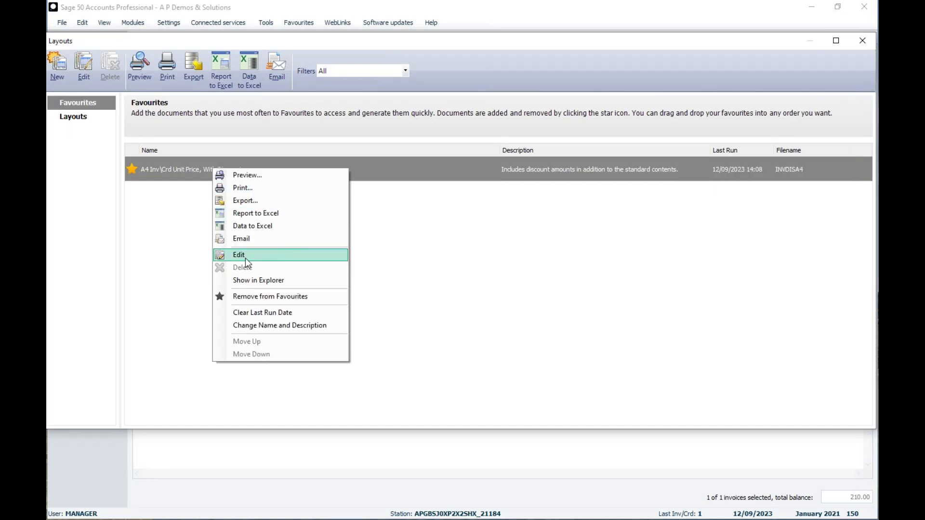
{"action": "left_click", "coordinate": [175, 171]}
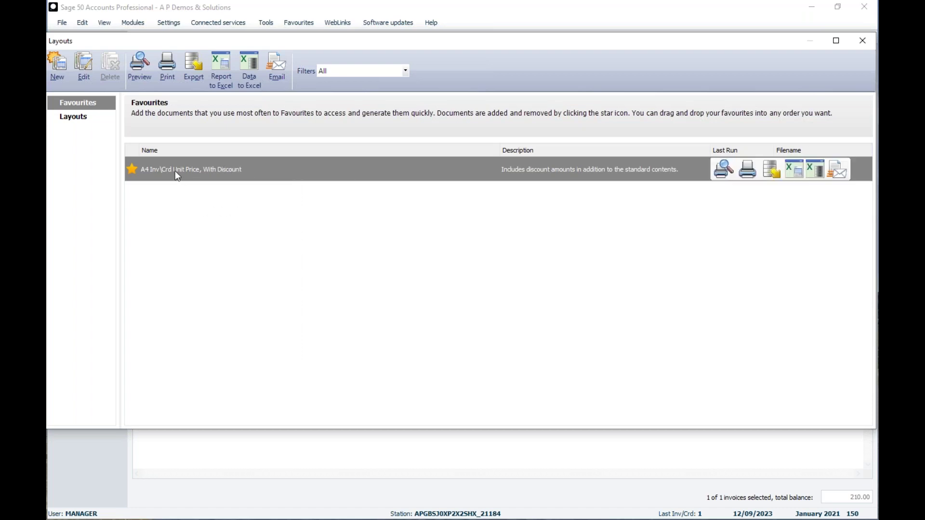
{"action": "left_click", "coordinate": [85, 66]}
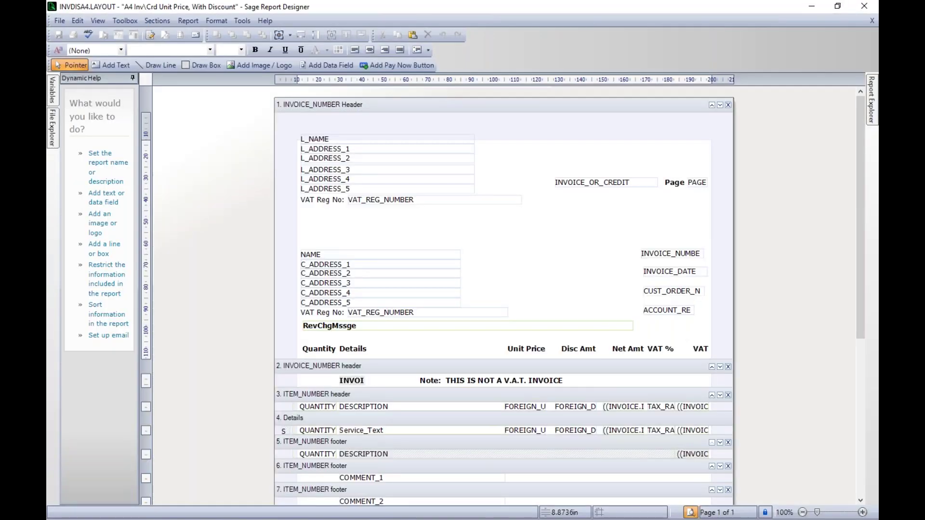
{"action": "left_click", "coordinate": [370, 189]}
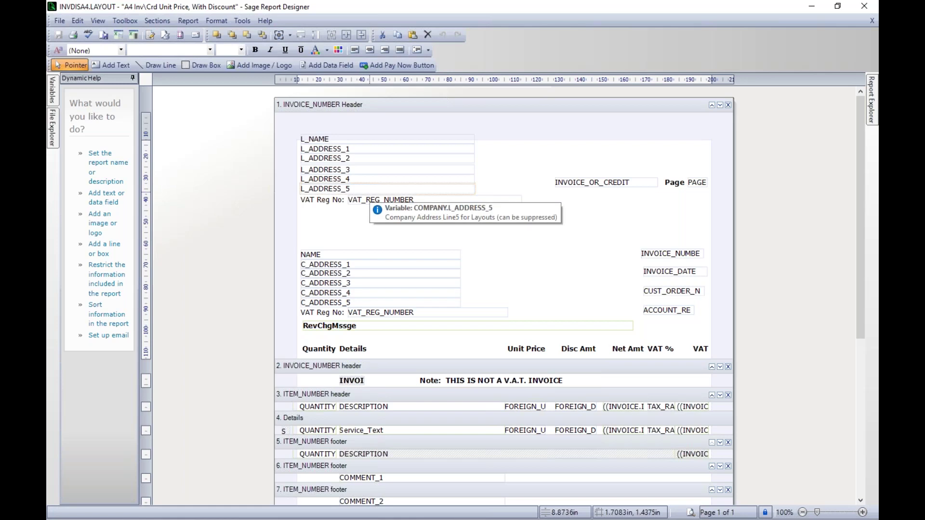
{"action": "left_click", "coordinate": [419, 222]}
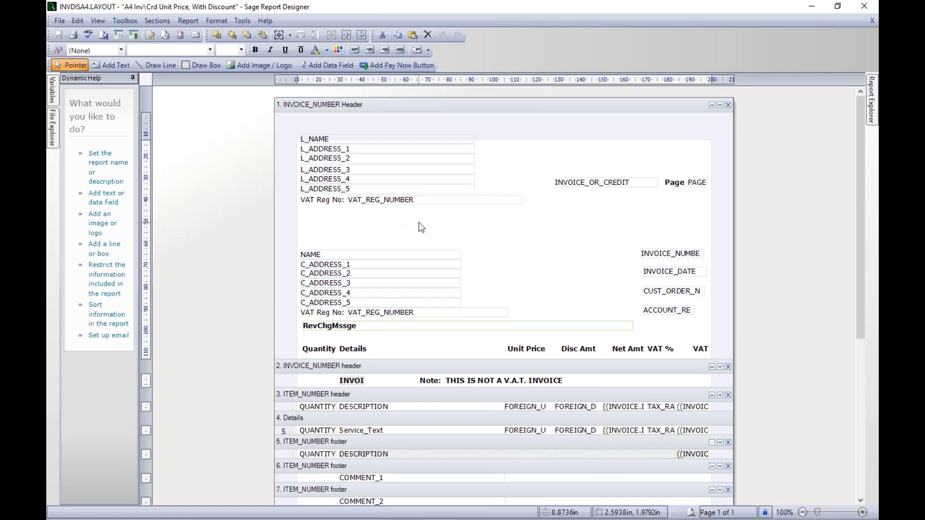
{"action": "left_click", "coordinate": [447, 224]}
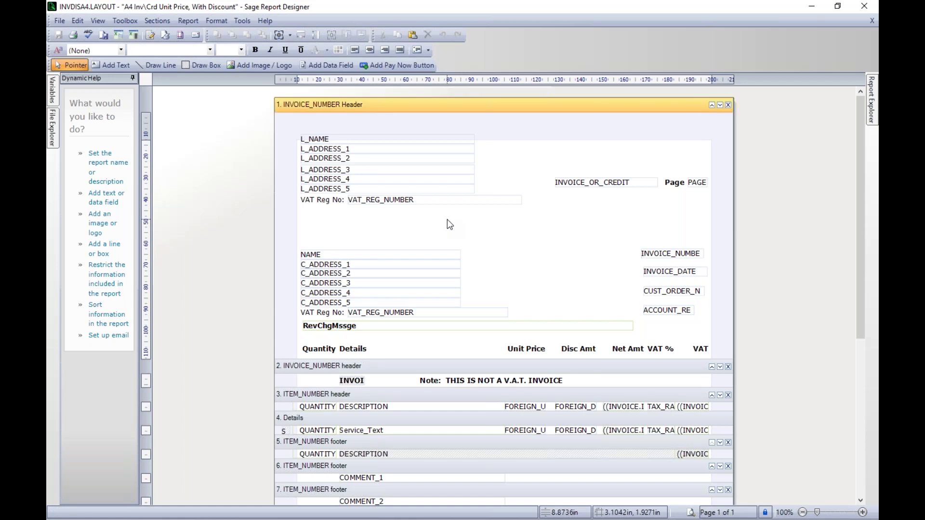
Change the report name in the layout's report properties to "AP Demo & Solutions inc payment terms".
{"action": "left_click", "coordinate": [186, 21]}
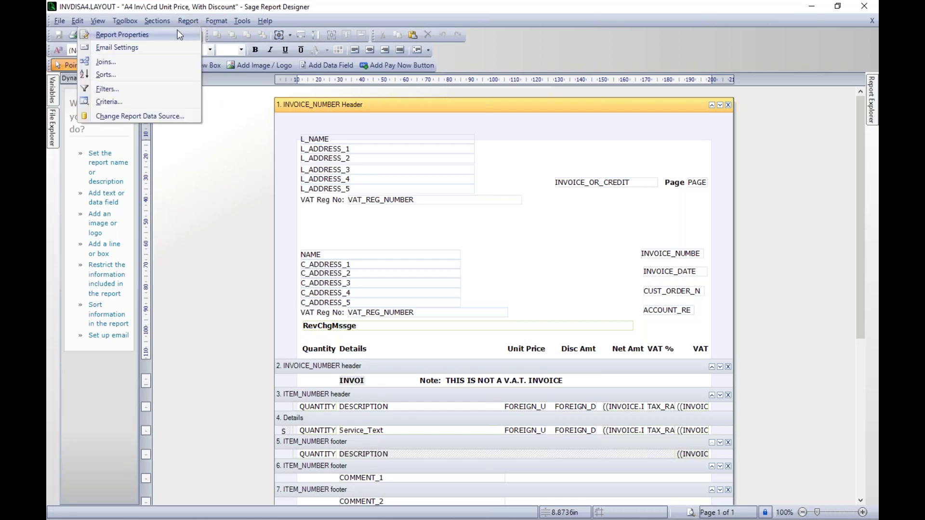
{"action": "left_click", "coordinate": [179, 34]}
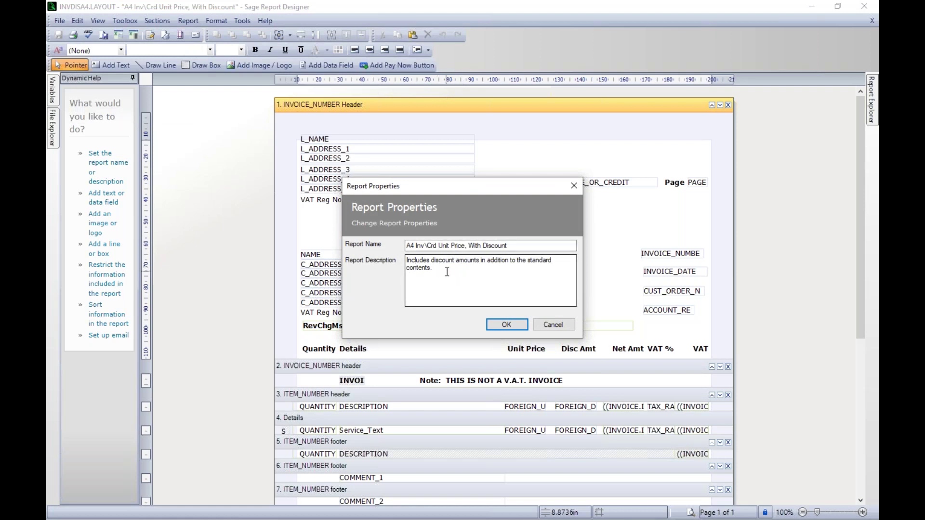
{"action": "left_click_drag", "start_coordinate": [520, 246], "coordinate": [299, 225]}
{"action": "key", "text": "BackSpace"}
{"action": "type", "text": "A"}
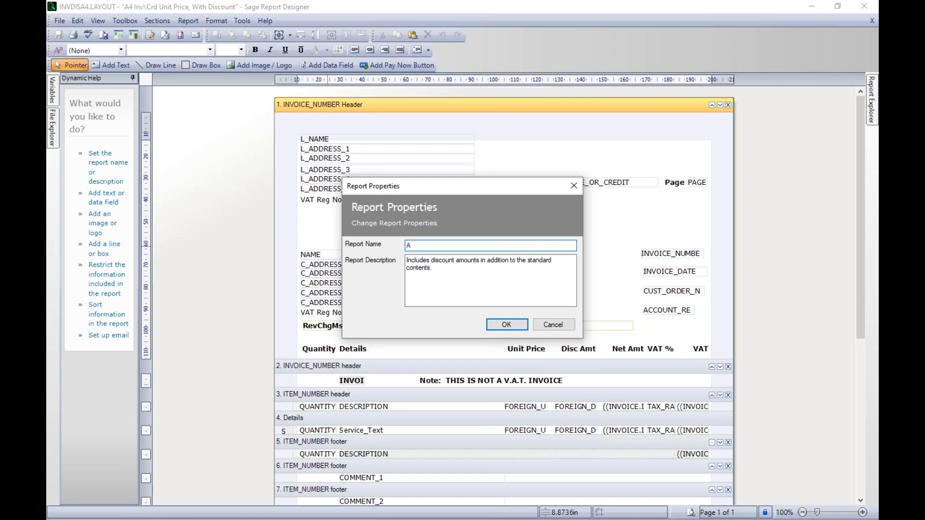
{"action": "type", "text": "P Demo & Solutions inc payment terms"}
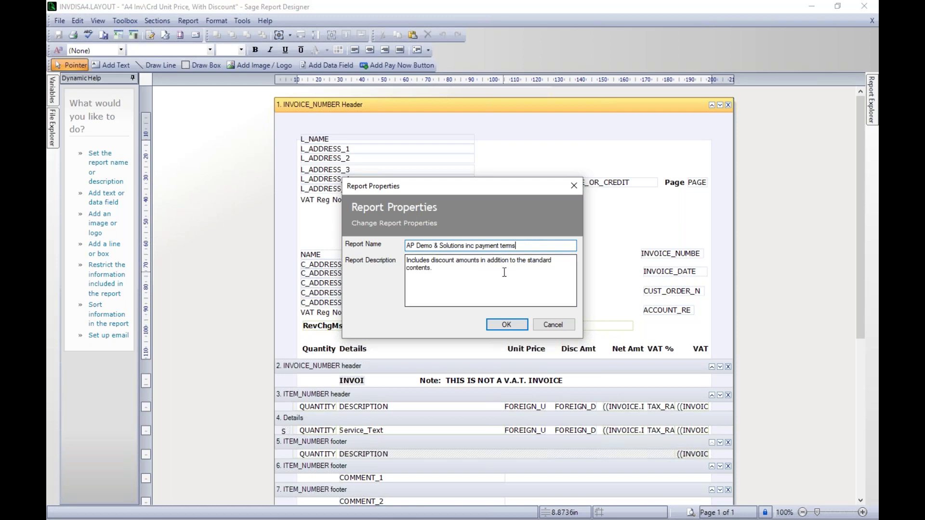
{"action": "left_click", "coordinate": [503, 328]}
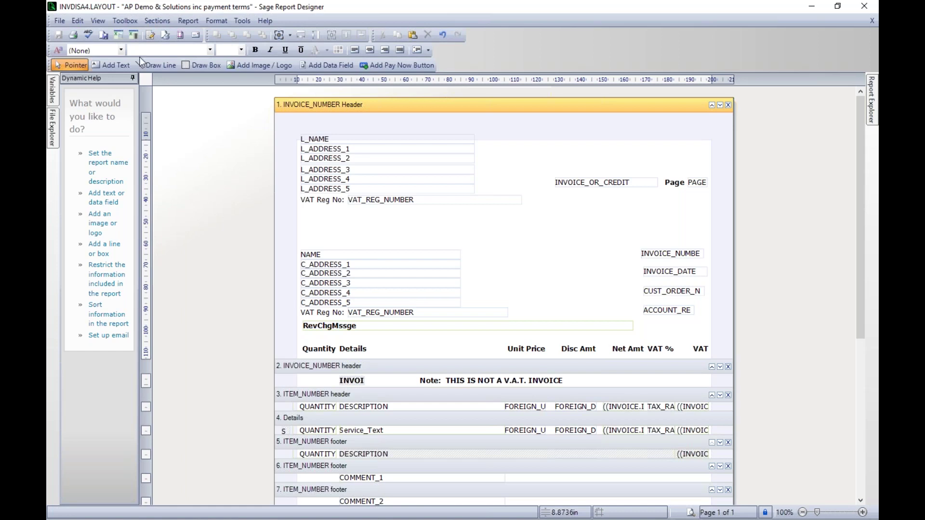
{"action": "left_click", "coordinate": [190, 131]}
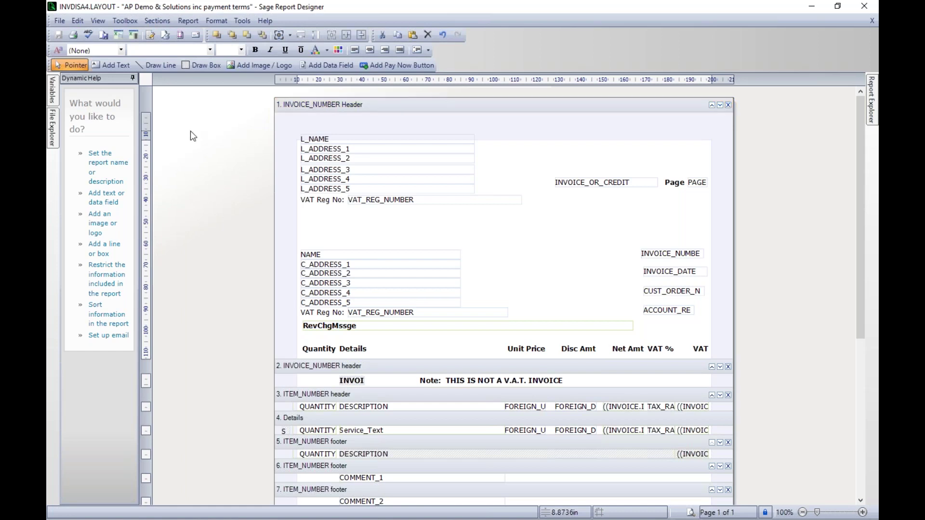
Save the layout as a new file named "AP Demo & Solutions inc payment terms" in the company's Layouts folder.
{"action": "left_click", "coordinate": [60, 21]}
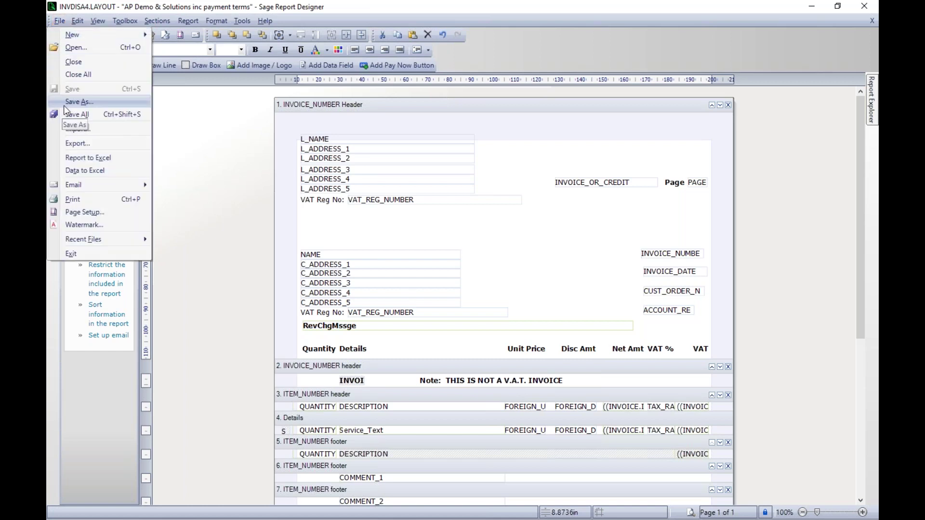
{"action": "left_click", "coordinate": [106, 102]}
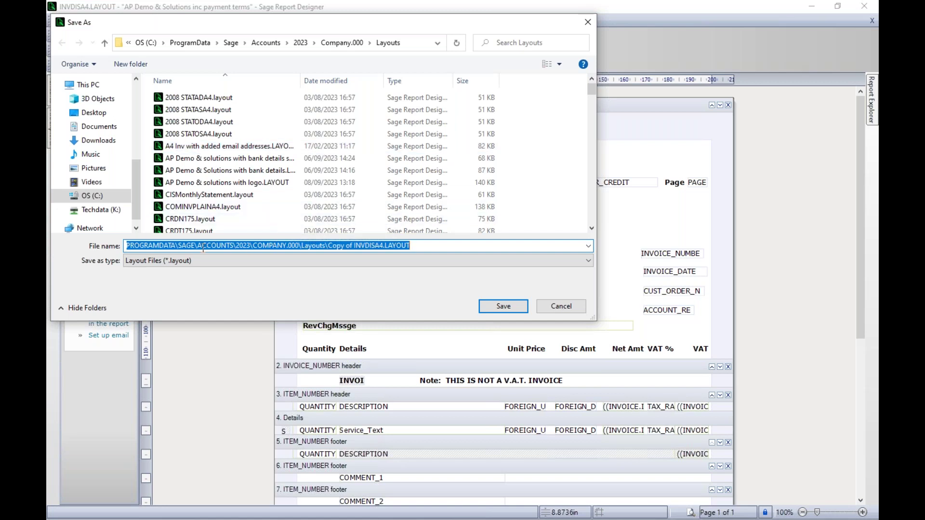
{"action": "type", "text": "AP"}
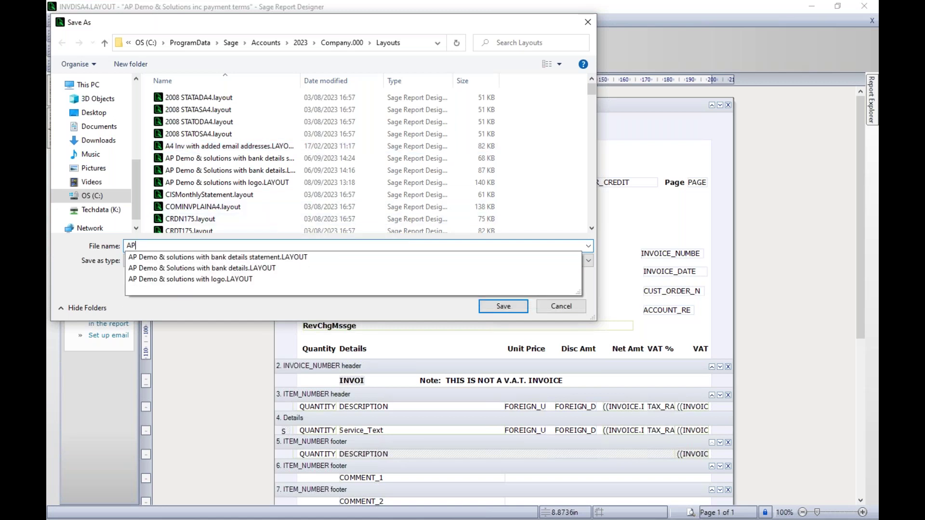
{"action": "type", "text": " Demo S"}
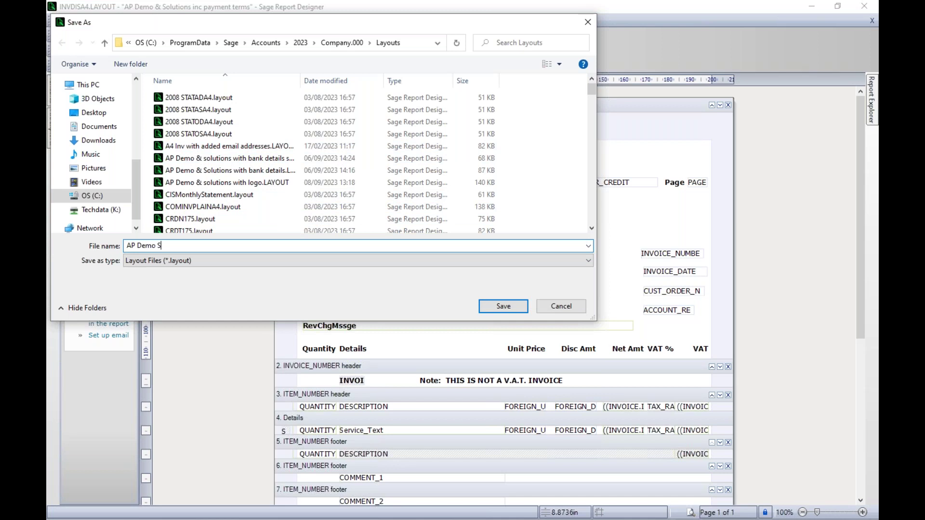
{"action": "type", "text": "ol"}
{"action": "key", "text": "BackSpace"}
{"action": "key", "text": "BackSpace"}
{"action": "type", "text": "& Solutions inc payment terms"}
{"action": "left_click", "coordinate": [502, 307]}
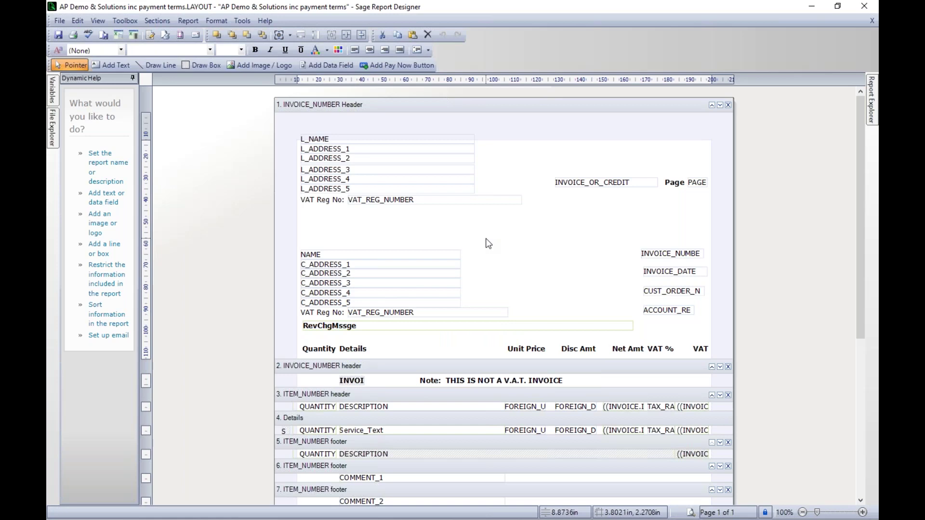
Close the report designer, check the full layouts list, and close the layouts window.
{"action": "left_click", "coordinate": [864, 7]}
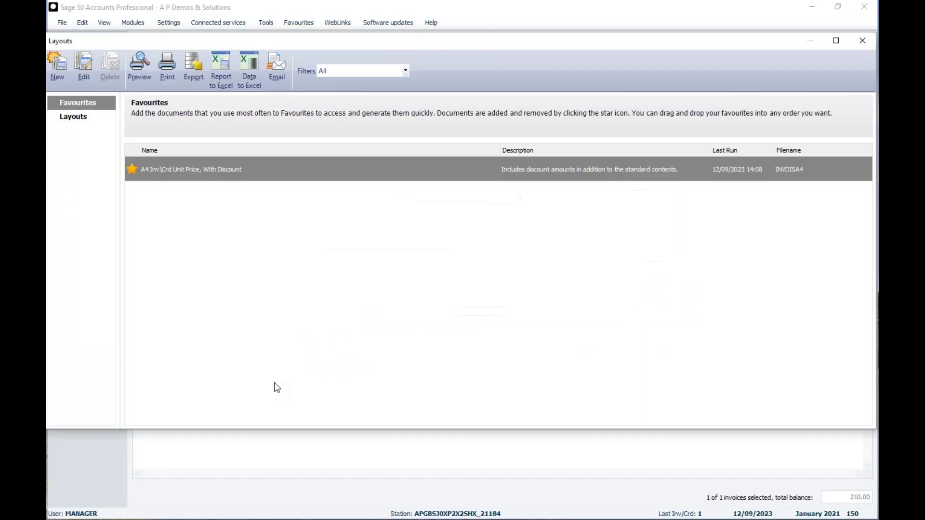
{"action": "left_click", "coordinate": [63, 121]}
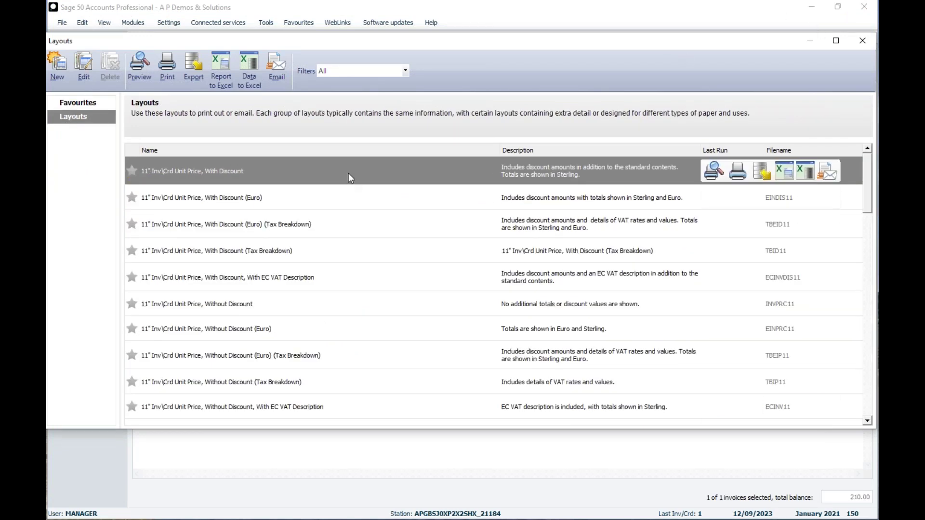
{"action": "left_click", "coordinate": [863, 42]}
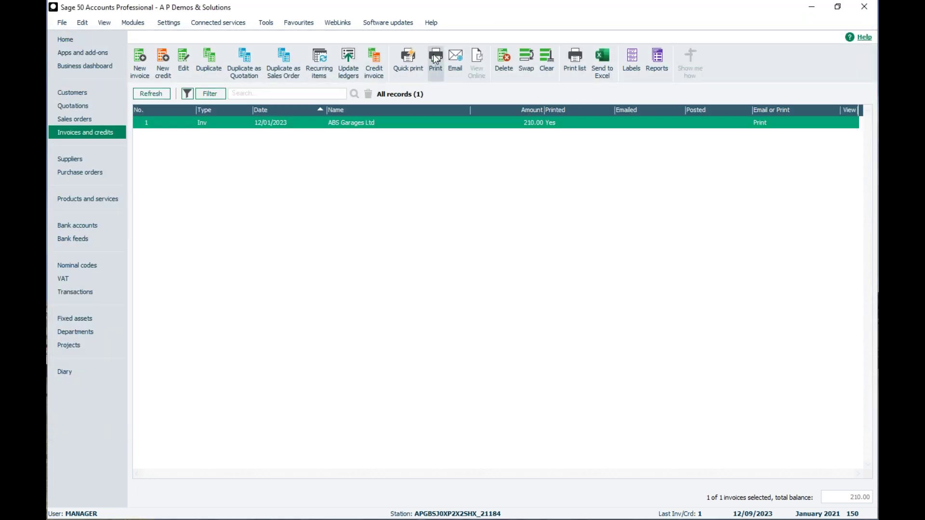
Reopen the invoice's print layouts and add the "AP Demo & Solutions inc payment terms" layout to the favourites.
{"action": "left_click", "coordinate": [439, 58]}
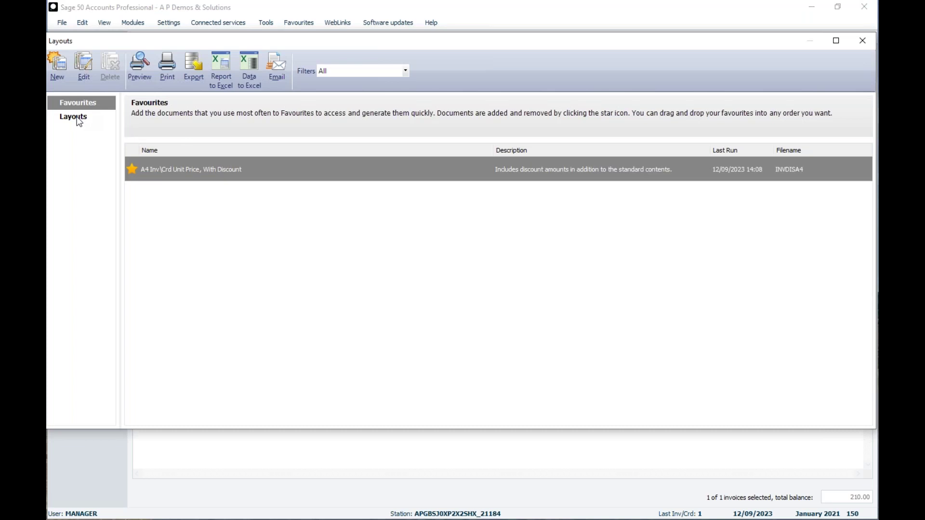
{"action": "left_click", "coordinate": [56, 119]}
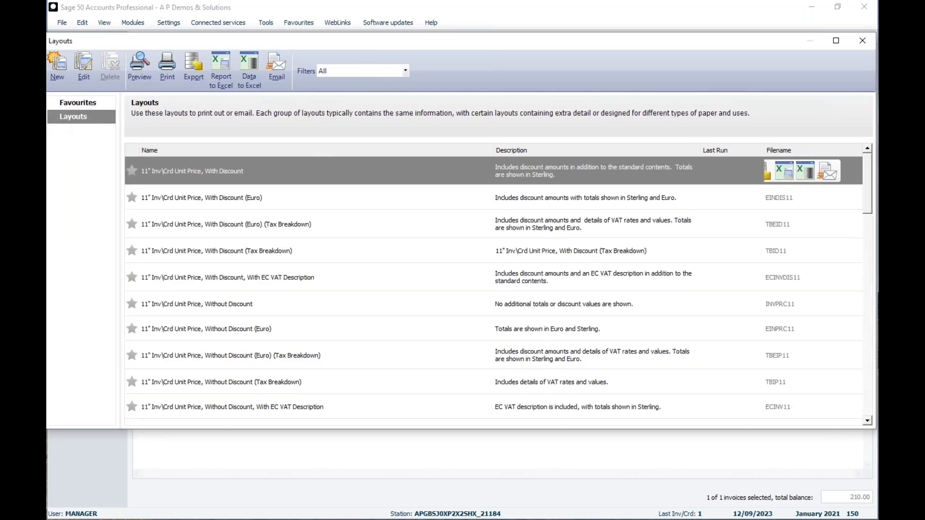
{"action": "left_click_drag", "start_coordinate": [869, 163], "coordinate": [872, 311]}
{"action": "left_click", "coordinate": [160, 368]}
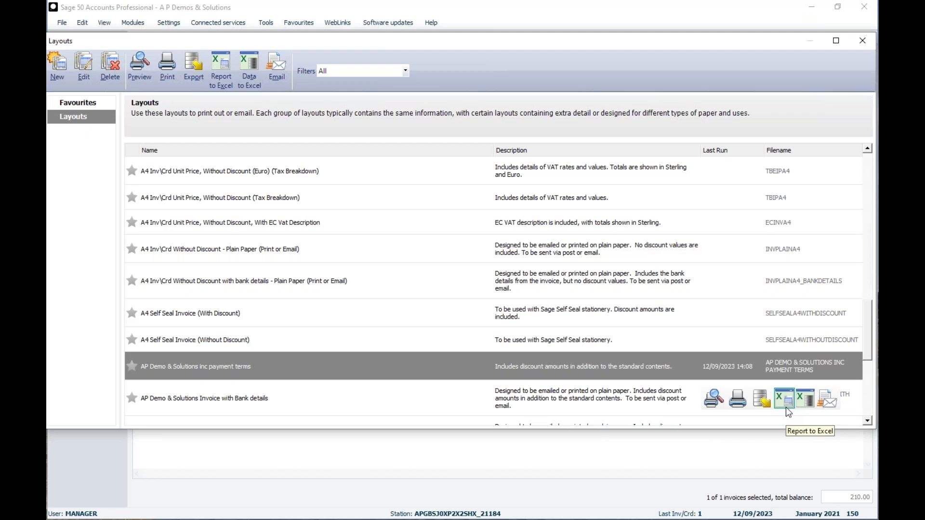
{"action": "left_click", "coordinate": [130, 365]}
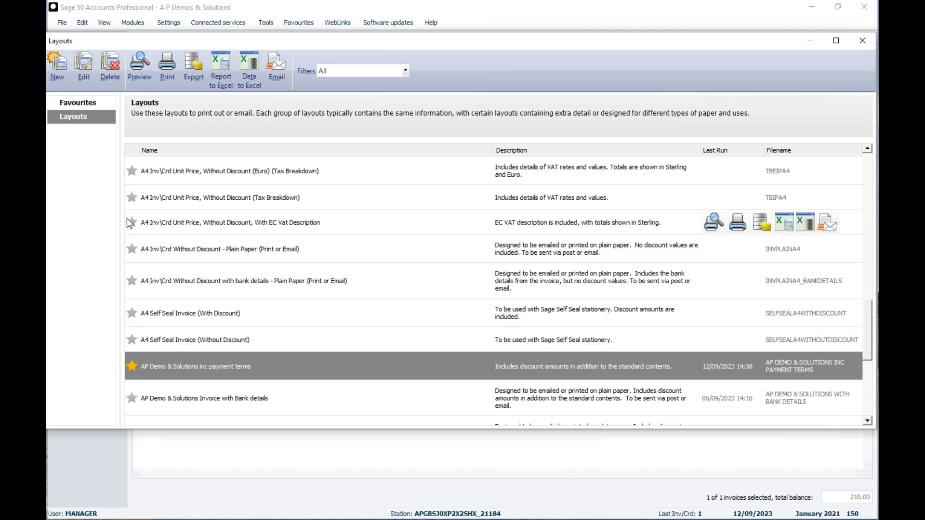
Open the "AP Demo & Solutions inc payment terms" layout for editing from the favourites.
{"action": "left_click", "coordinate": [55, 107]}
{"action": "left_click", "coordinate": [187, 199]}
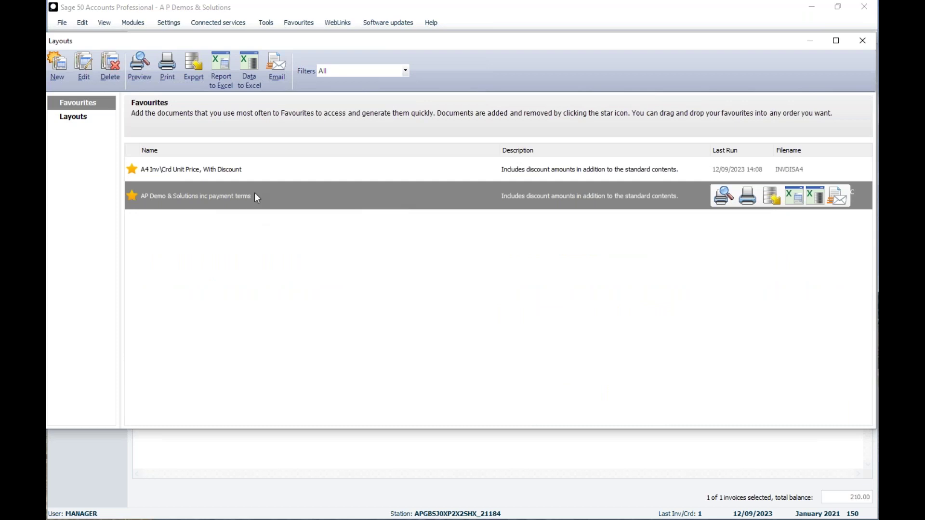
{"action": "left_click", "coordinate": [90, 59]}
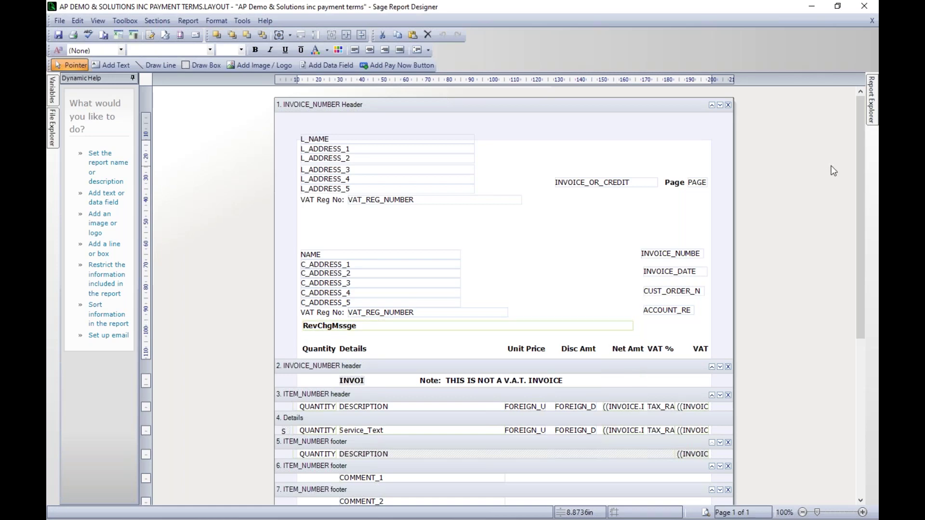
Add a text box reading "Payment terms: 30 Days net" below DEL_ADDRESS_5 in the last INVOICE_NUMBER footer.
{"action": "left_click_drag", "start_coordinate": [860, 144], "coordinate": [867, 314]}
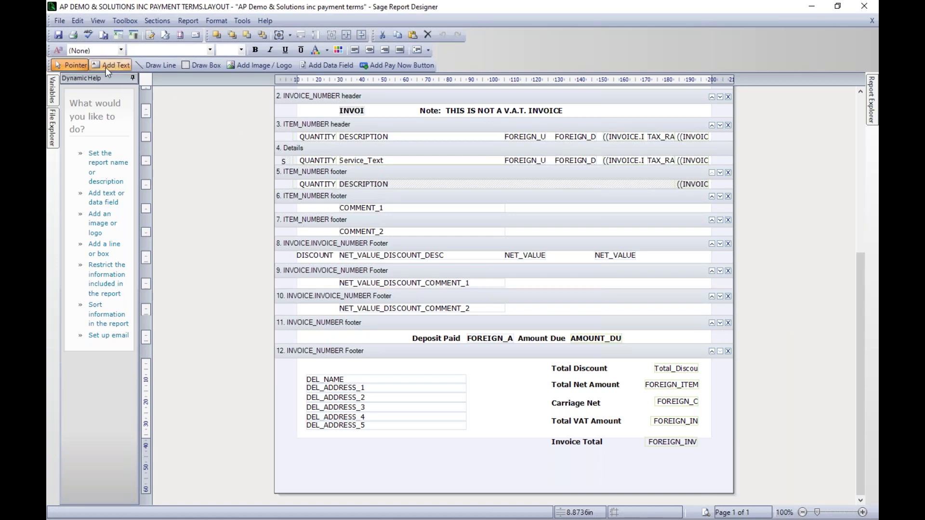
{"action": "left_click", "coordinate": [127, 20]}
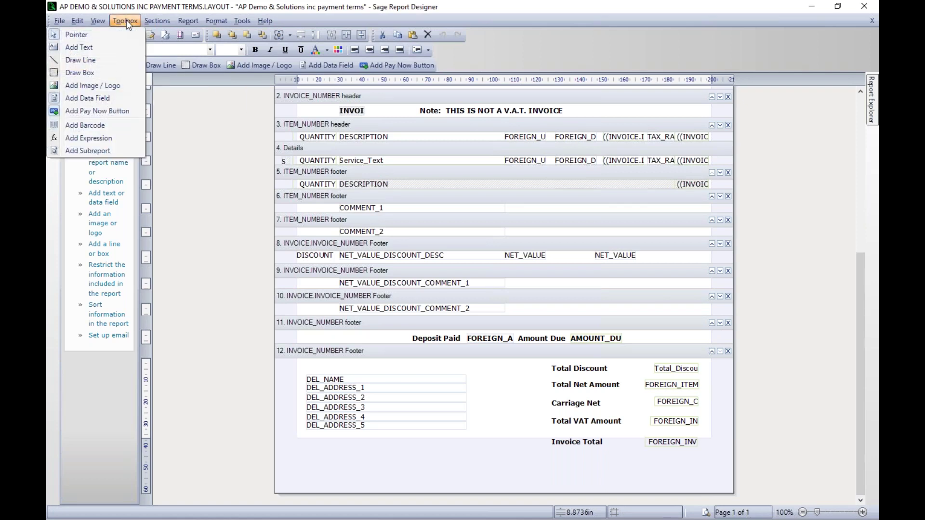
{"action": "left_click", "coordinate": [91, 48]}
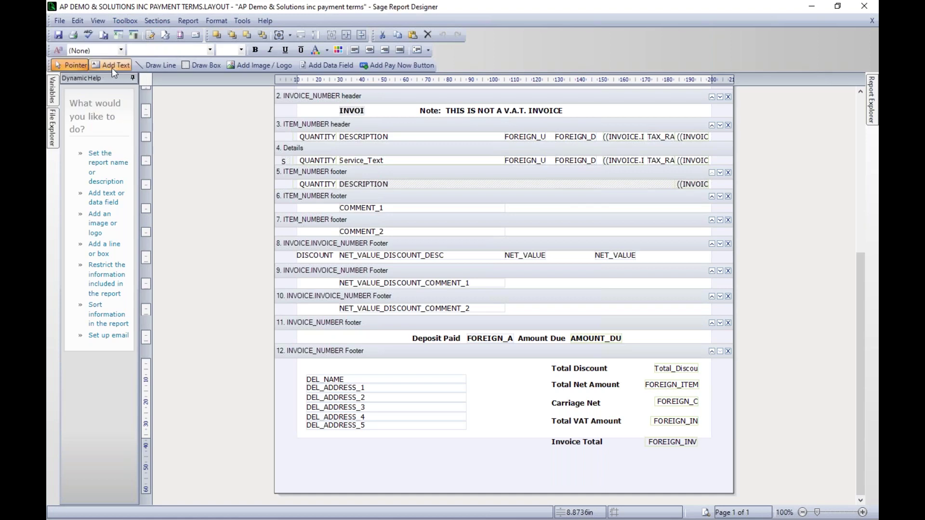
{"action": "left_click", "coordinate": [112, 72]}
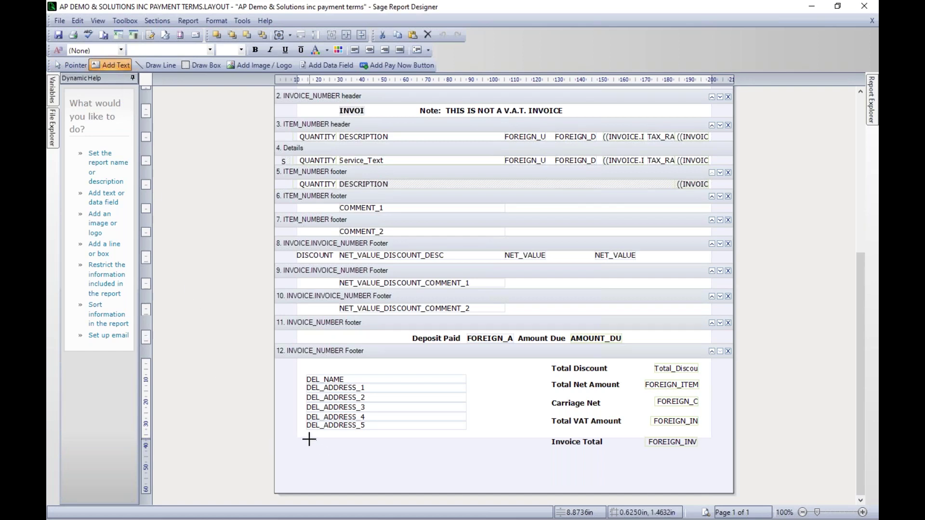
{"action": "left_click_drag", "start_coordinate": [309, 439], "coordinate": [466, 462]}
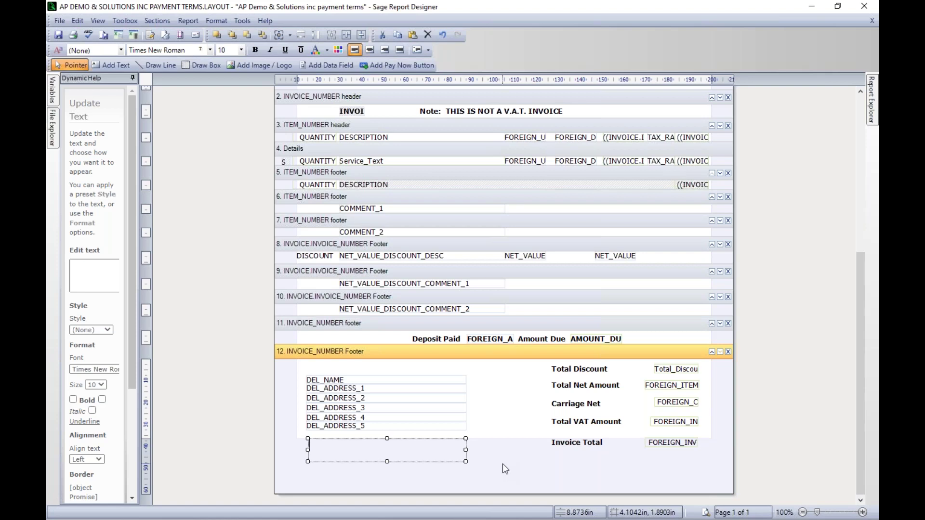
{"action": "type", "text": "Payment"}
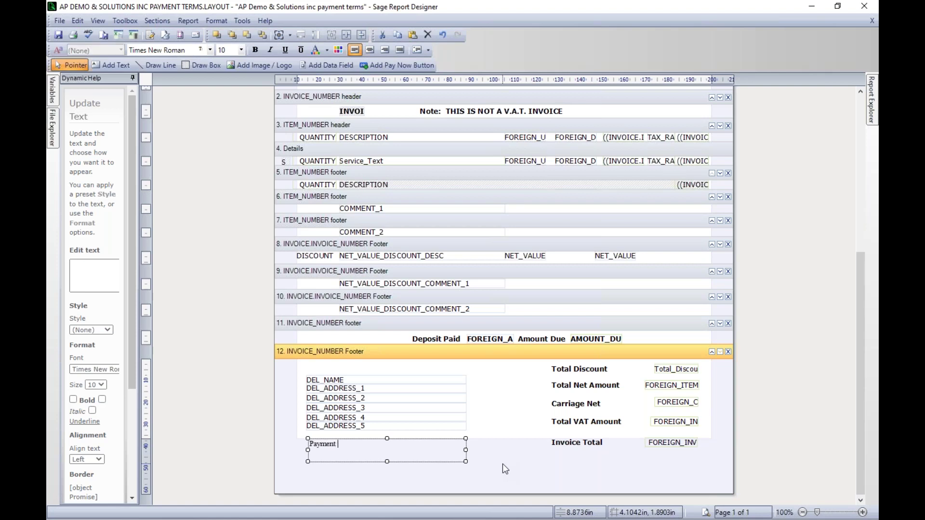
{"action": "type", "text": " terms: 30 Days nbe"}
{"action": "key", "text": "BackSpace"}
{"action": "key", "text": "BackSpace"}
{"action": "type", "text": "et"}
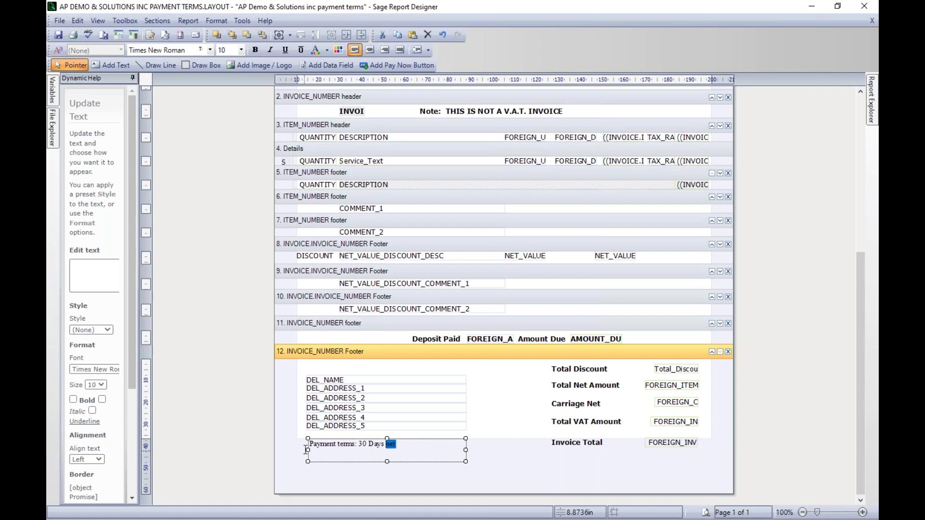
Format the whole payment terms text in Tahoma, size 12.
{"action": "key", "text": "ctrl+a"}
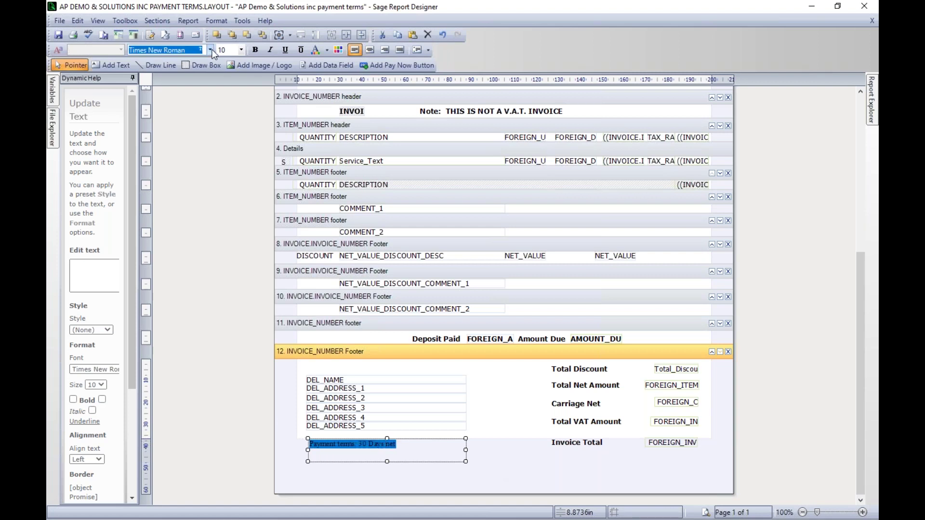
{"action": "left_click", "coordinate": [210, 49]}
{"action": "left_click", "coordinate": [262, 61]}
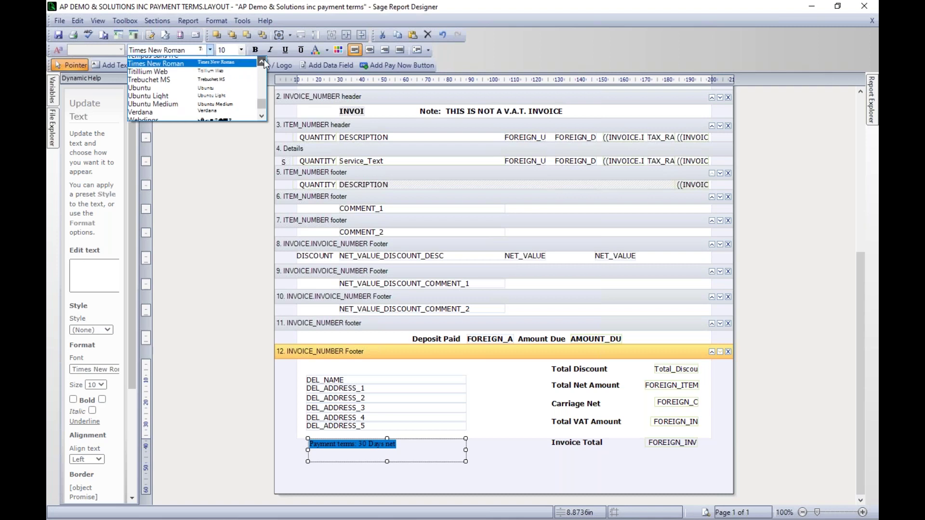
{"action": "left_click", "coordinate": [262, 60]}
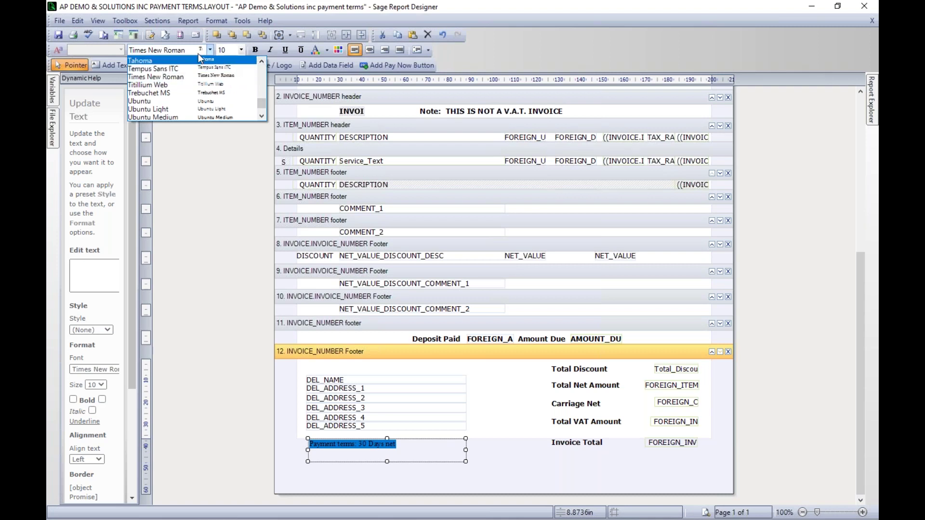
{"action": "left_click", "coordinate": [197, 61]}
{"action": "left_click", "coordinate": [241, 50]}
{"action": "left_click", "coordinate": [229, 74]}
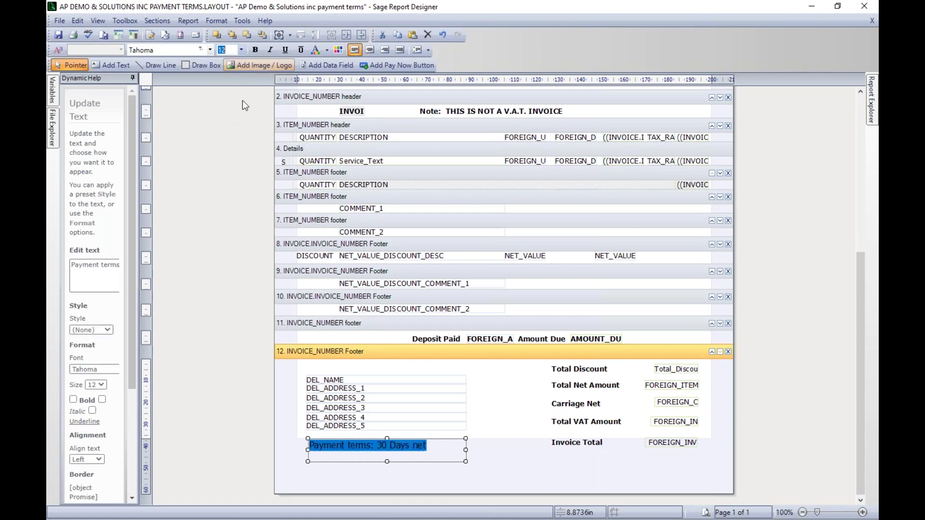
{"action": "left_click", "coordinate": [442, 467]}
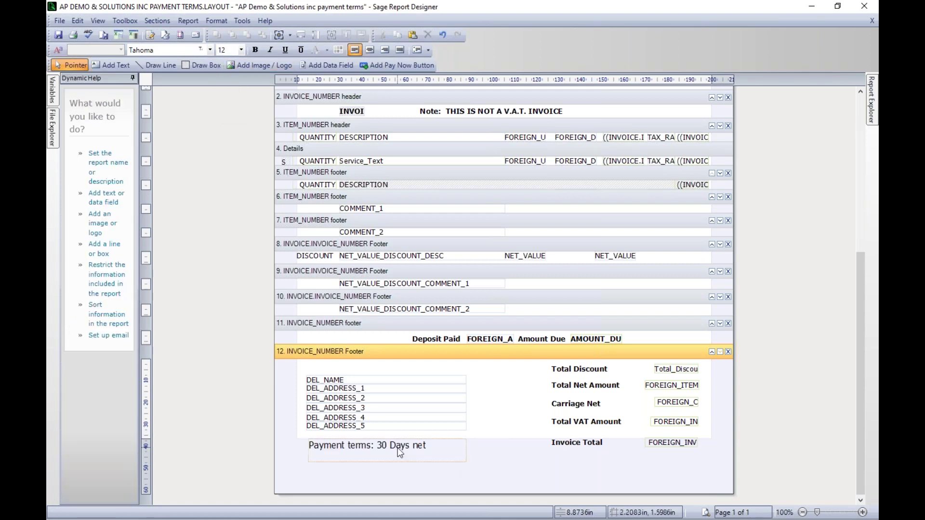
Shrink the payment terms text box to fit its text and align it under the delivery address fields.
{"action": "left_click", "coordinate": [413, 450]}
{"action": "left_click_drag", "start_coordinate": [465, 461], "coordinate": [439, 457]}
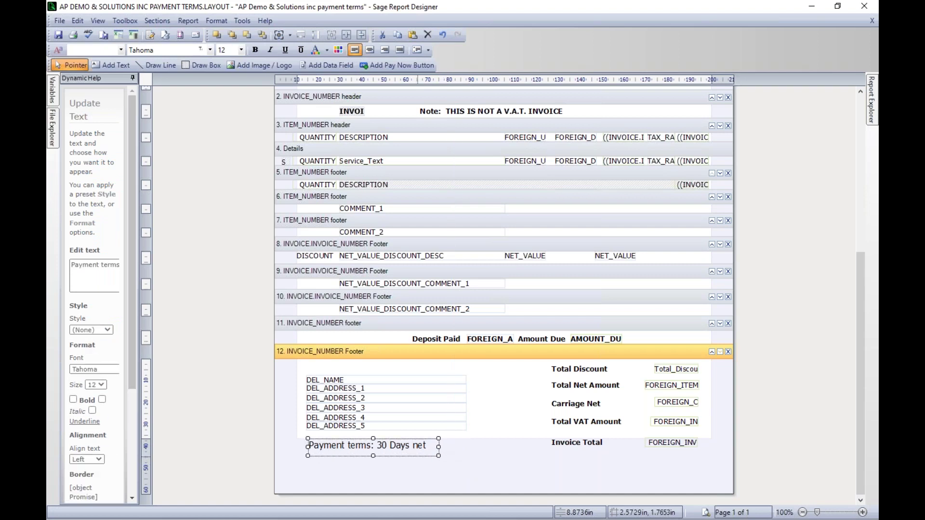
{"action": "left_click", "coordinate": [413, 454]}
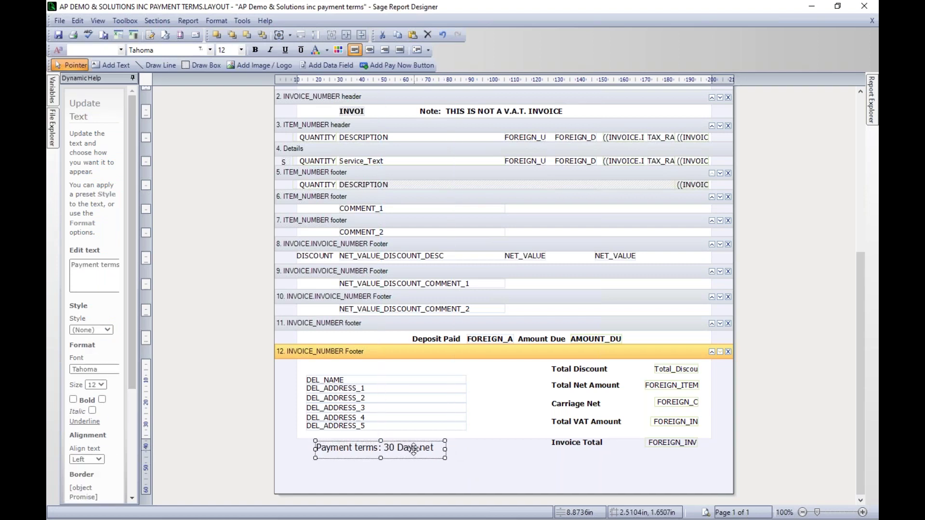
{"action": "left_click_drag", "start_coordinate": [413, 453], "coordinate": [405, 449]}
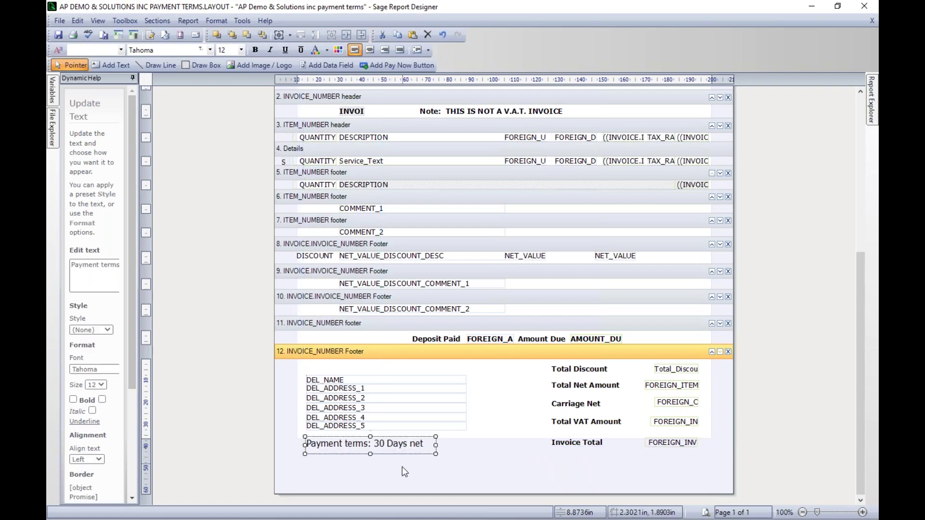
{"action": "left_click", "coordinate": [390, 477]}
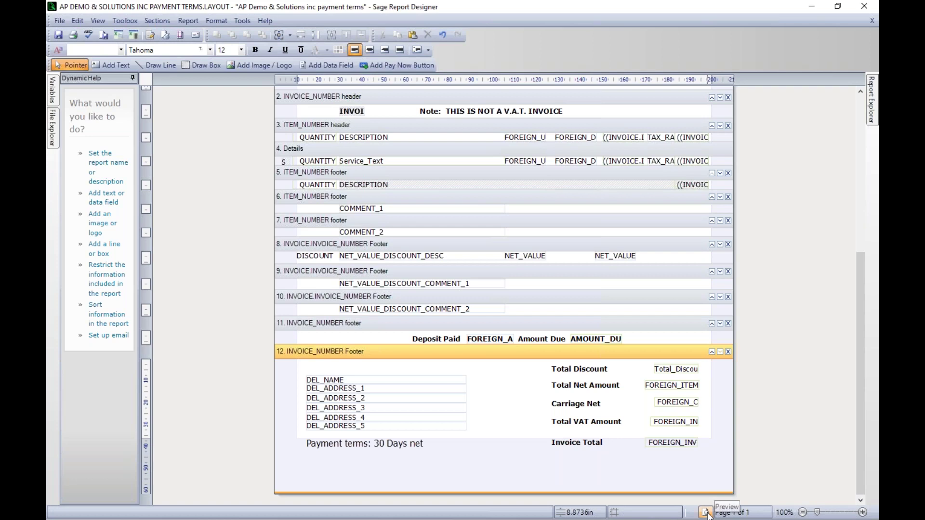
Preview the invoice layout, check the payment terms at the foot of the page, and close the preview.
{"action": "left_click", "coordinate": [99, 21]}
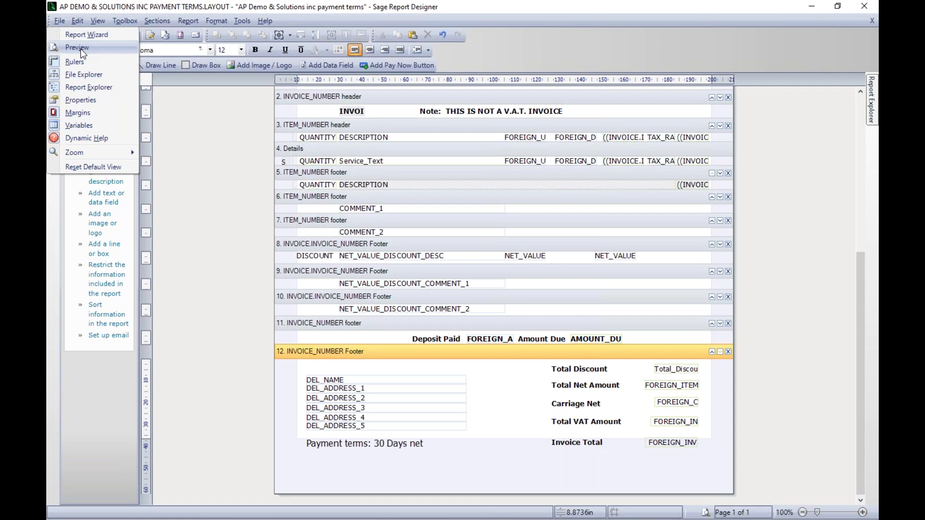
{"action": "left_click", "coordinate": [82, 51]}
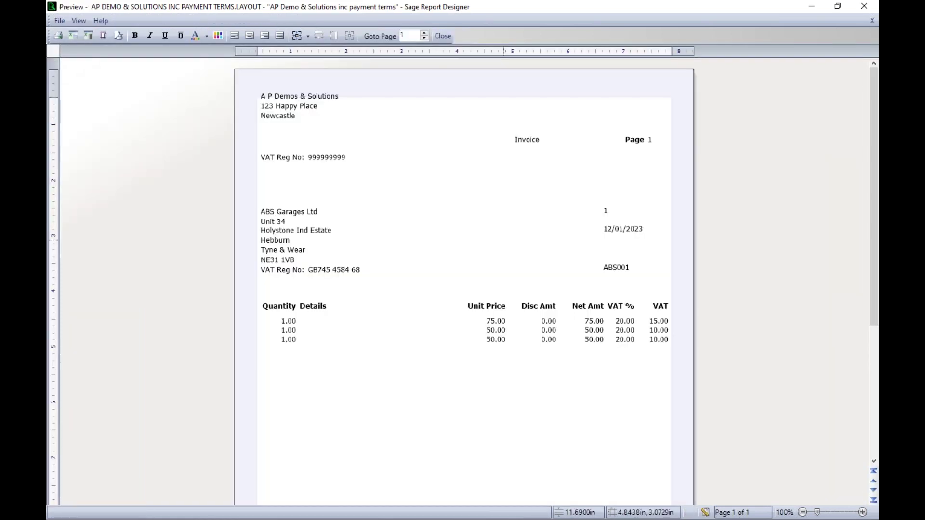
{"action": "left_click_drag", "start_coordinate": [872, 91], "coordinate": [875, 227]}
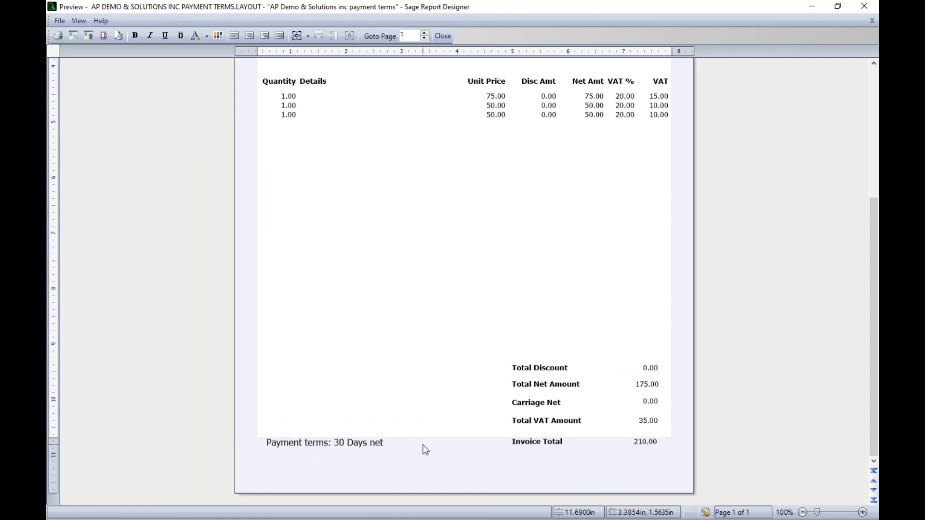
{"action": "left_click", "coordinate": [58, 35]}
{"action": "left_click", "coordinate": [443, 36]}
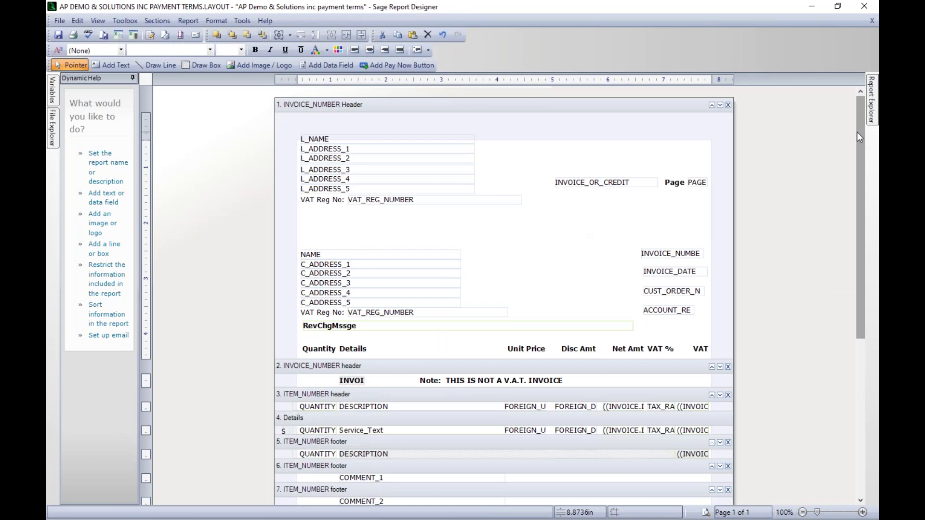
Save the edited layout, then close the report designer and the layouts window.
{"action": "left_click_drag", "start_coordinate": [859, 132], "coordinate": [862, 296]}
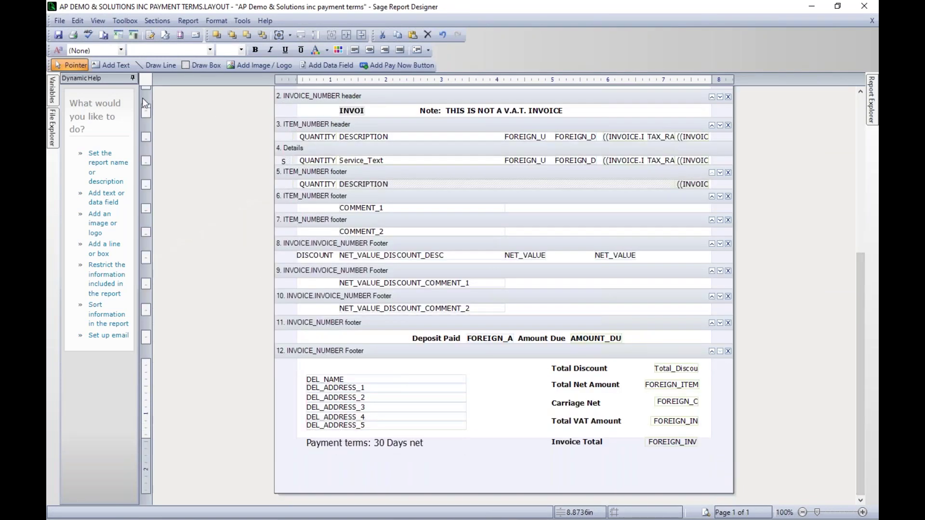
{"action": "left_click", "coordinate": [59, 35]}
{"action": "left_click", "coordinate": [867, 10]}
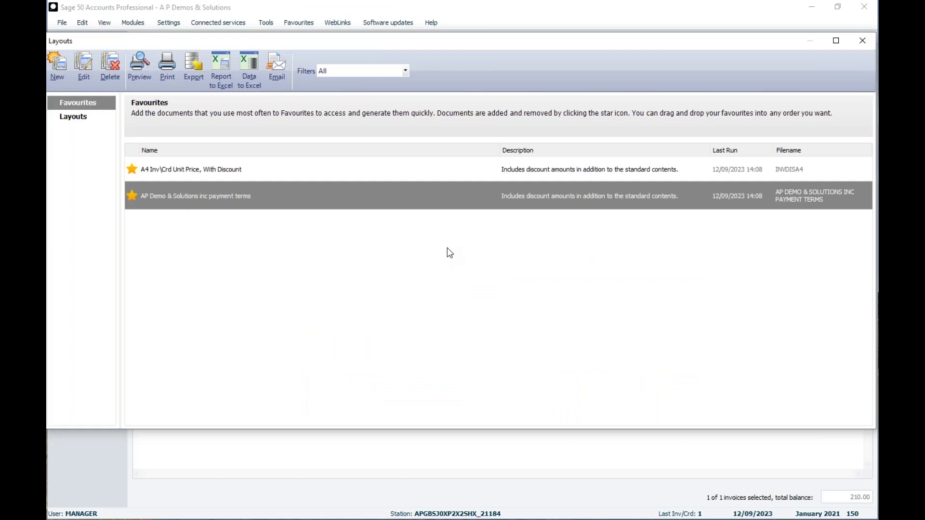
{"action": "mouse_move", "coordinate": [852, 192]}
{"action": "left_click", "coordinate": [861, 42]}
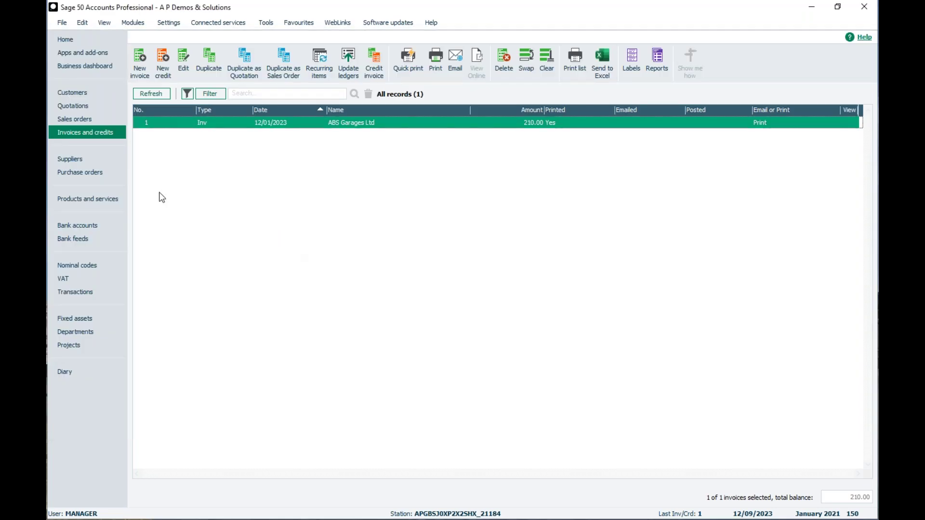
Check the Trading Terms Text in the credit control details of the ABS Garages Ltd customer record, and close the record.
{"action": "left_click", "coordinate": [65, 92]}
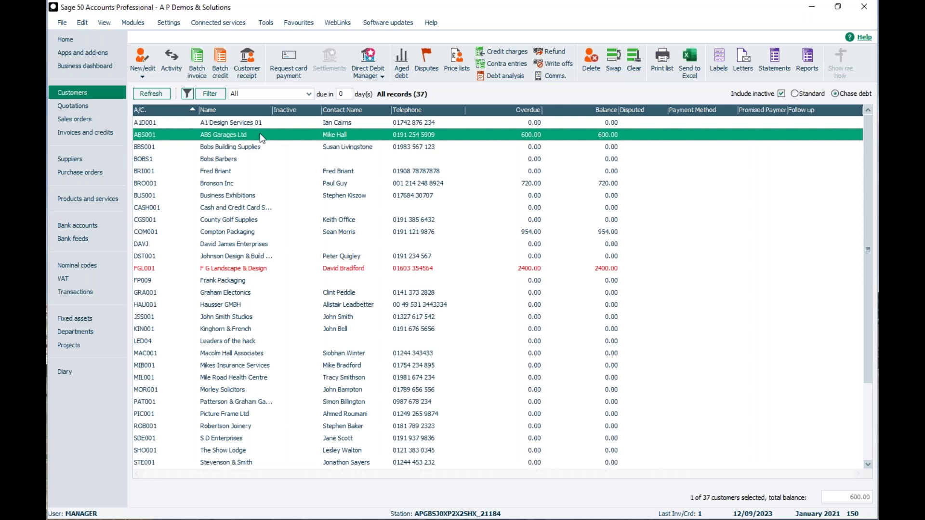
{"action": "double_click", "coordinate": [186, 140]}
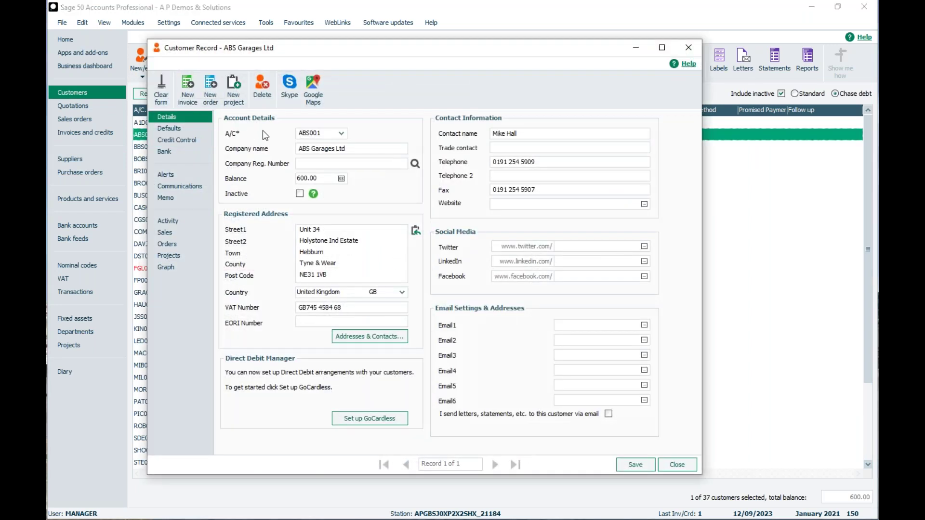
{"action": "left_click", "coordinate": [154, 139]}
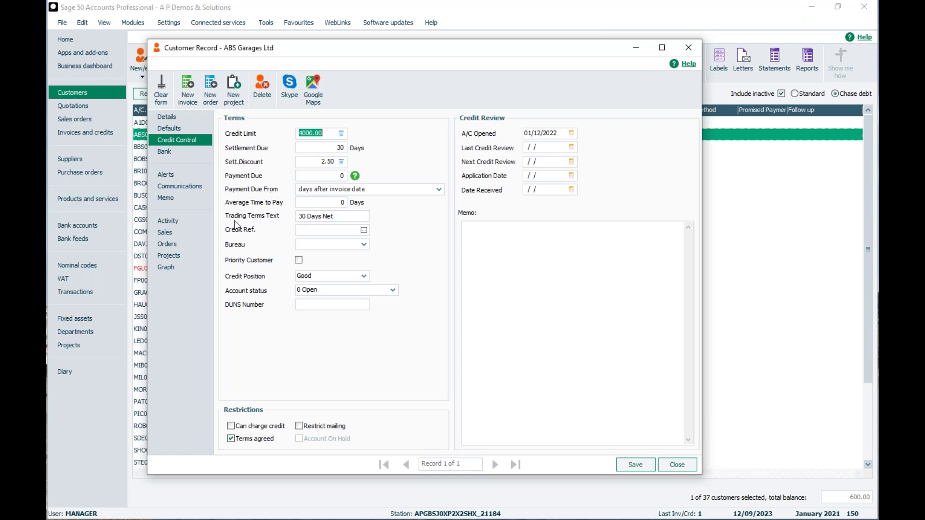
{"action": "left_click", "coordinate": [352, 216]}
{"action": "left_click_drag", "start_coordinate": [352, 216], "coordinate": [295, 217]}
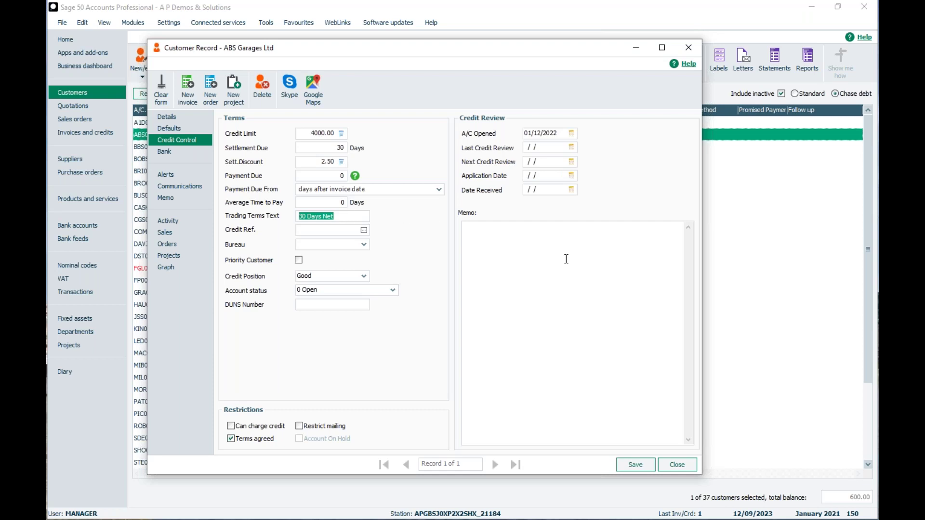
{"action": "left_click", "coordinate": [669, 466]}
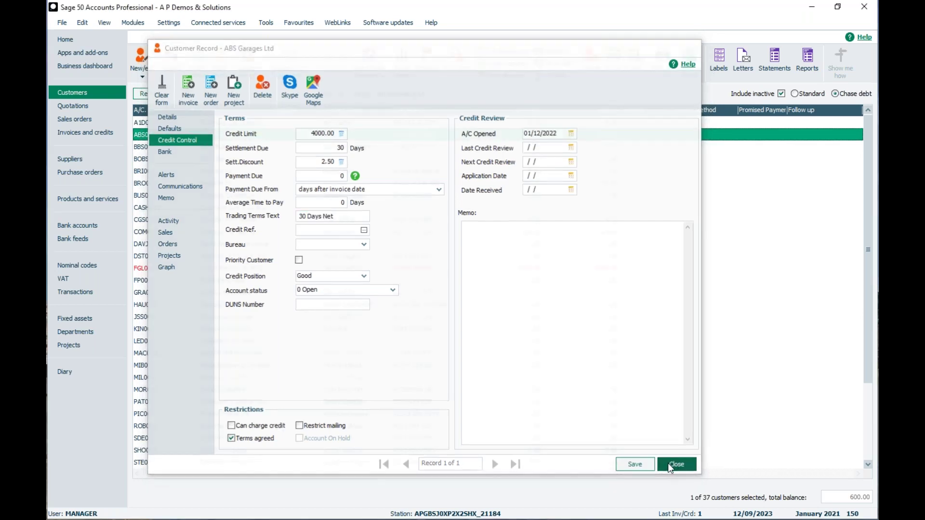
Return to invoices and credits and reopen the "AP Demo & Solutions inc payment terms" layout for editing at its last footer.
{"action": "left_click", "coordinate": [68, 133]}
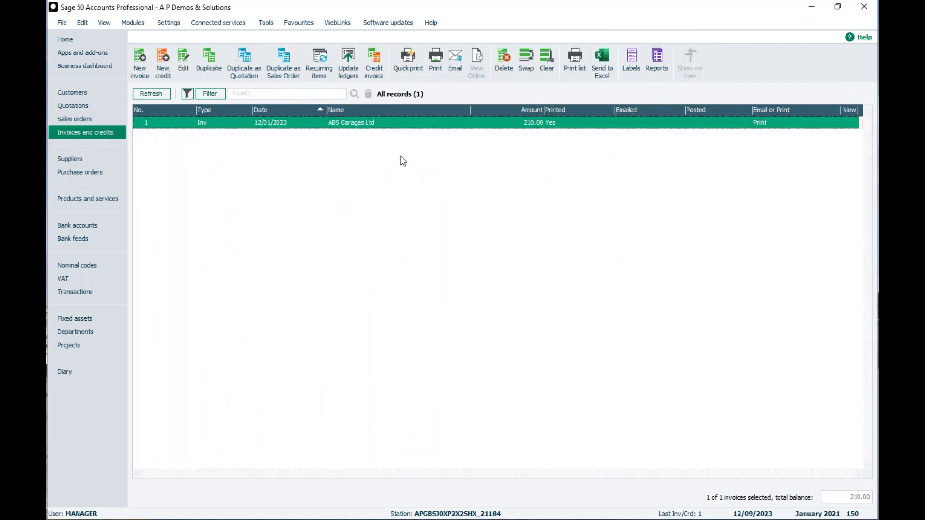
{"action": "left_click", "coordinate": [437, 60]}
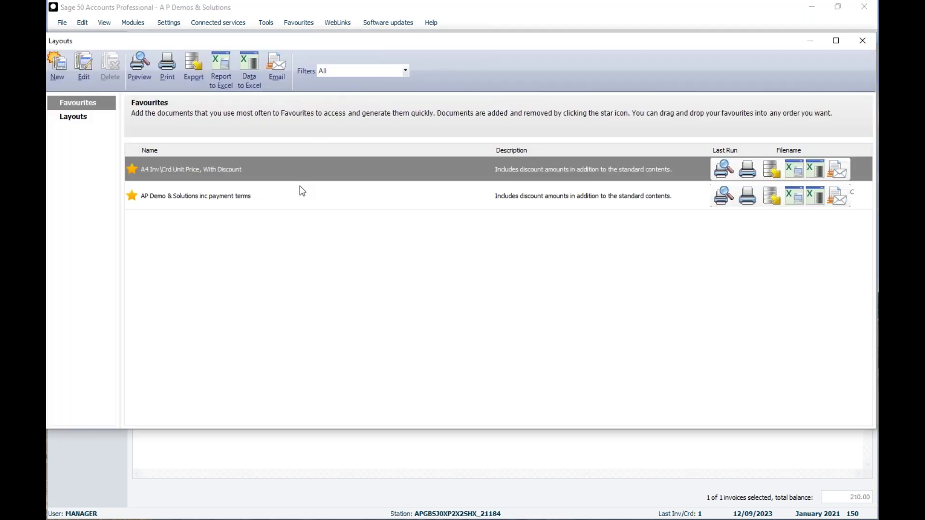
{"action": "left_click", "coordinate": [297, 203]}
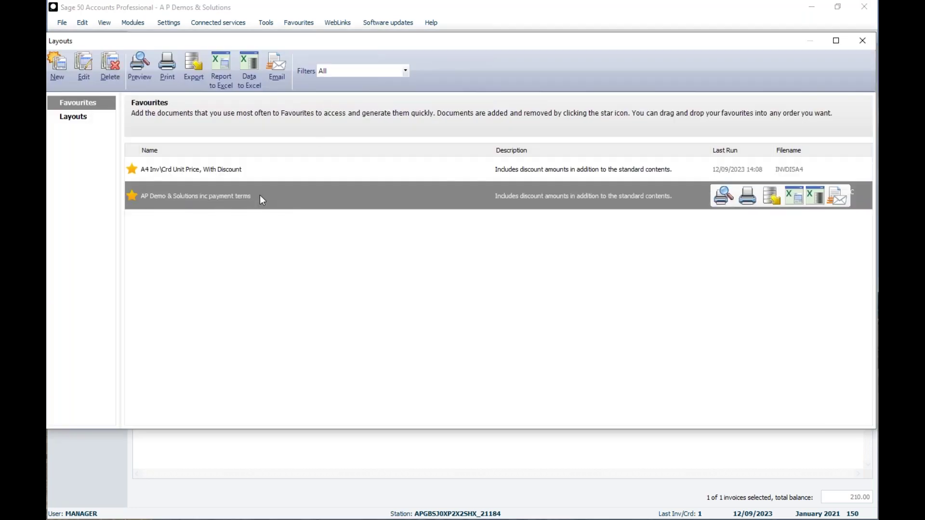
{"action": "left_click", "coordinate": [84, 70]}
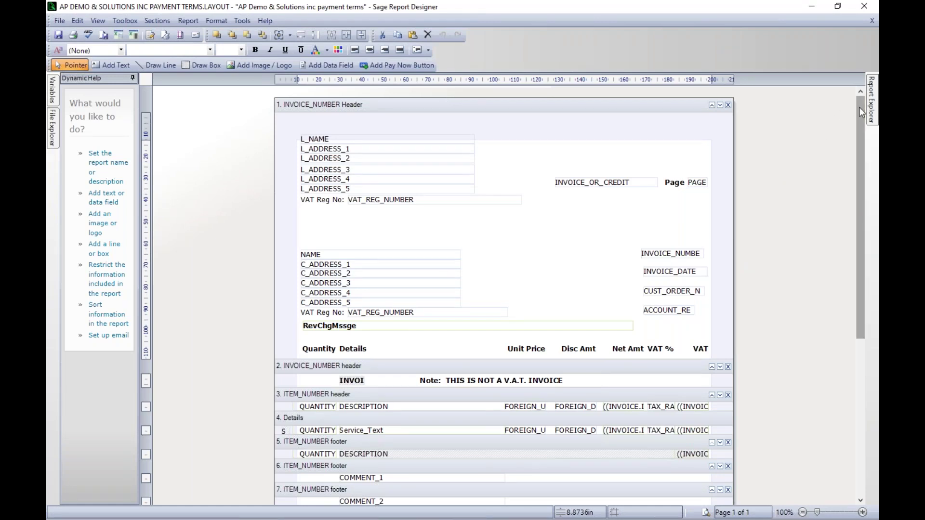
{"action": "left_click_drag", "start_coordinate": [860, 102], "coordinate": [860, 276]}
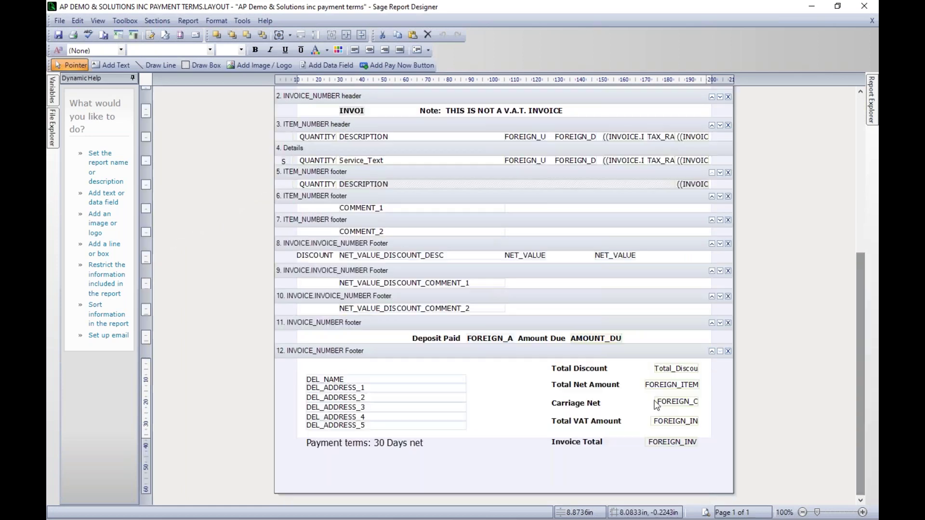
Delete the "Payment terms: 30 Days net" text from the last footer section of the invoice layout.
{"action": "left_click", "coordinate": [400, 439]}
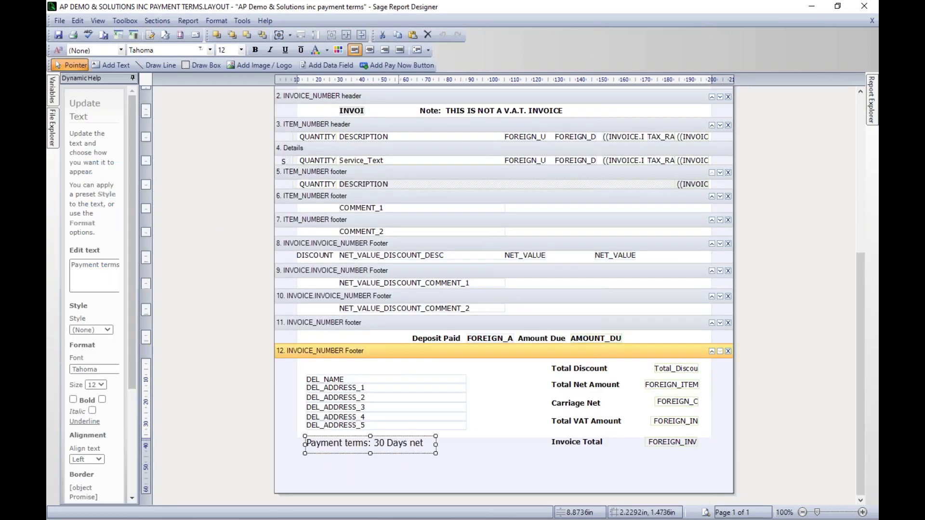
{"action": "key", "text": "Delete"}
{"action": "left_click", "coordinate": [350, 450]}
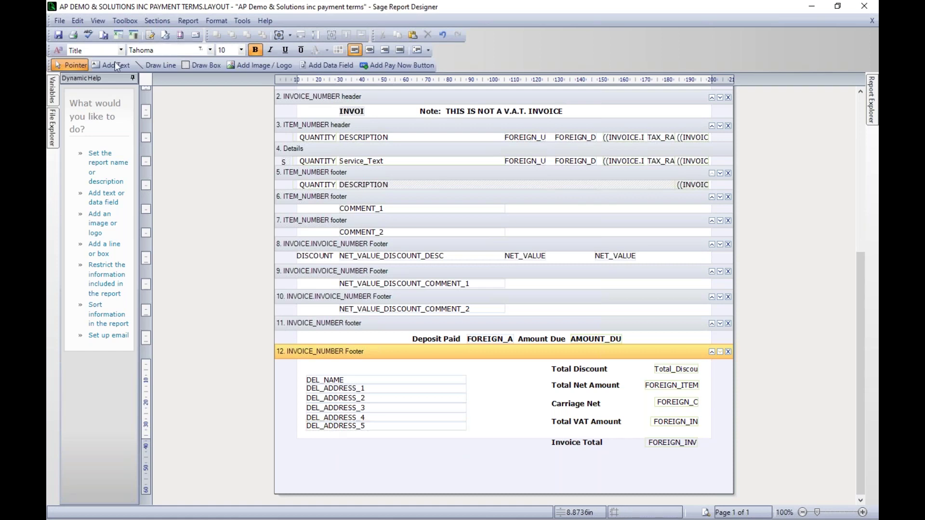
Add a text box about 3.36 by 0.49 in below DEL_ADDRESS_5 reading "Late payments may be subject to interest charges at 10% per month. Payment terms:".
{"action": "left_click", "coordinate": [100, 65]}
{"action": "left_click_drag", "start_coordinate": [310, 440], "coordinate": [498, 468]}
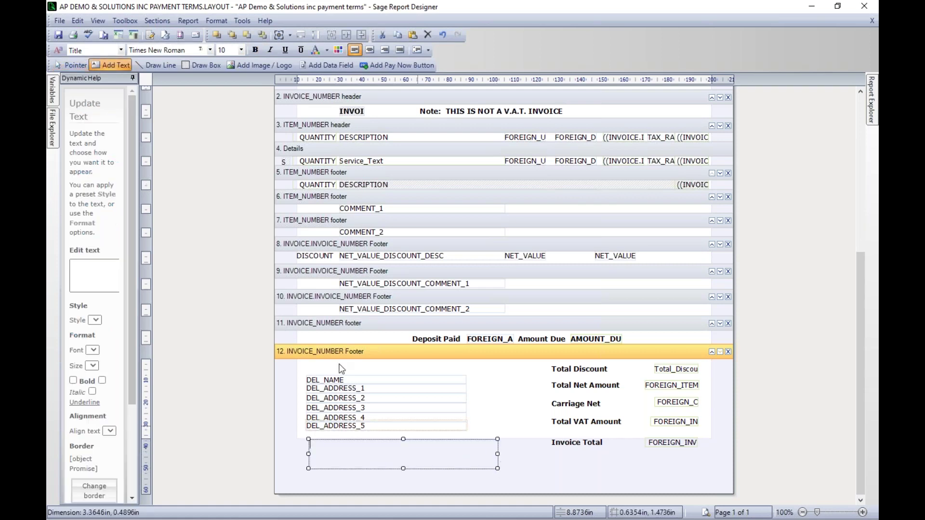
{"action": "left_click", "coordinate": [114, 65]}
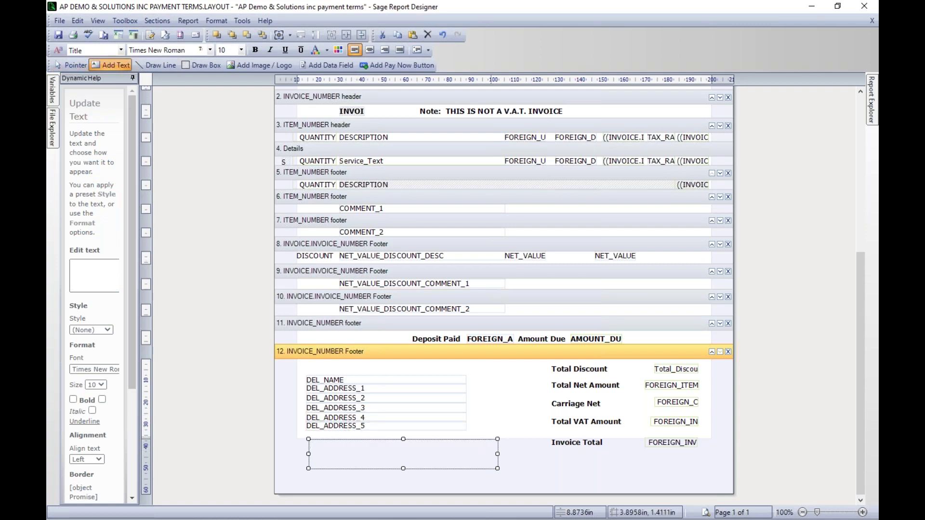
{"action": "key", "text": "alt+Tab"}
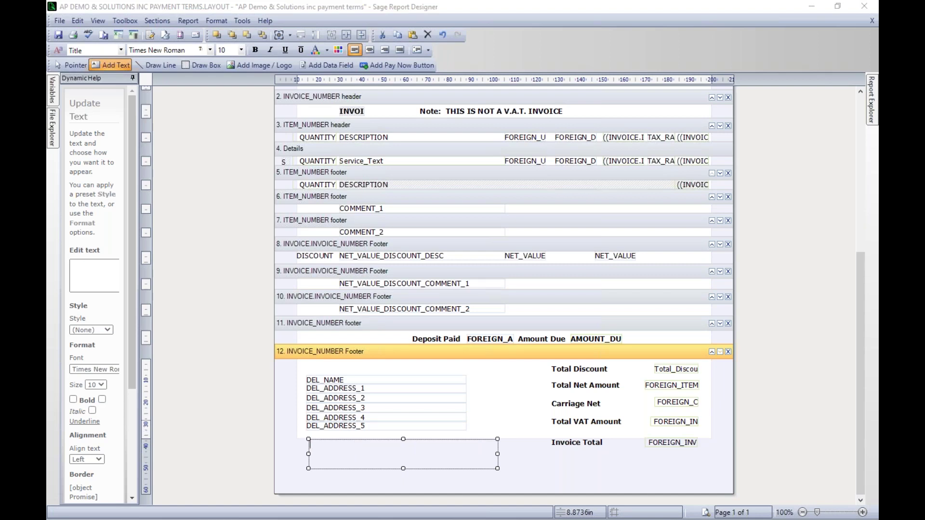
{"action": "key", "text": "alt+Tab"}
{"action": "type", "text": "Late payments may be subject to interest charges at 10% per month. Payment terms:"}
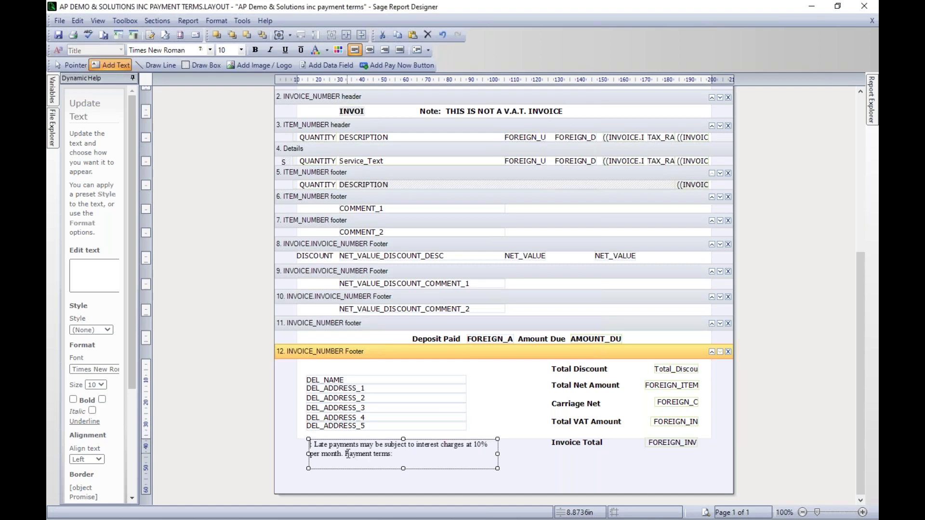
{"action": "key", "text": "Delete"}
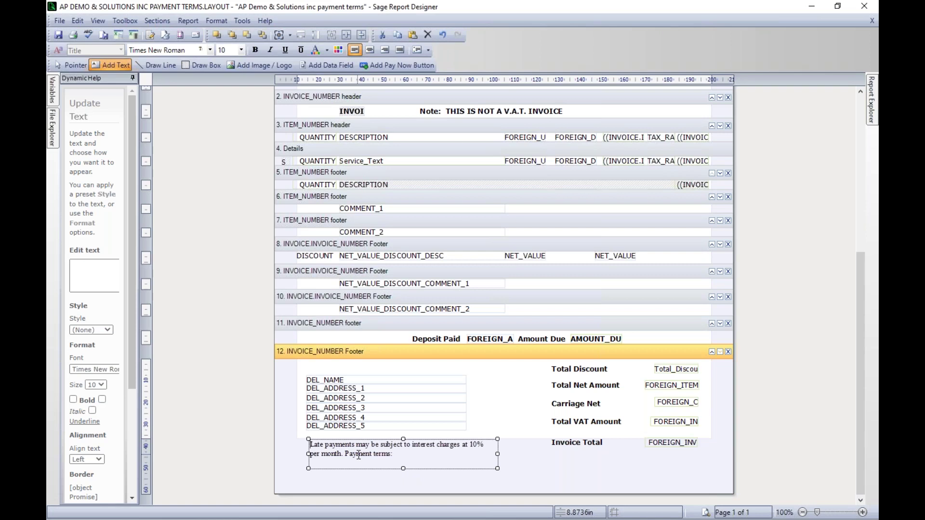
Format all of the late payment and payment terms text in Tahoma, size 12.
{"action": "left_click", "coordinate": [419, 460]}
{"action": "left_click_drag", "start_coordinate": [447, 459], "coordinate": [308, 443]}
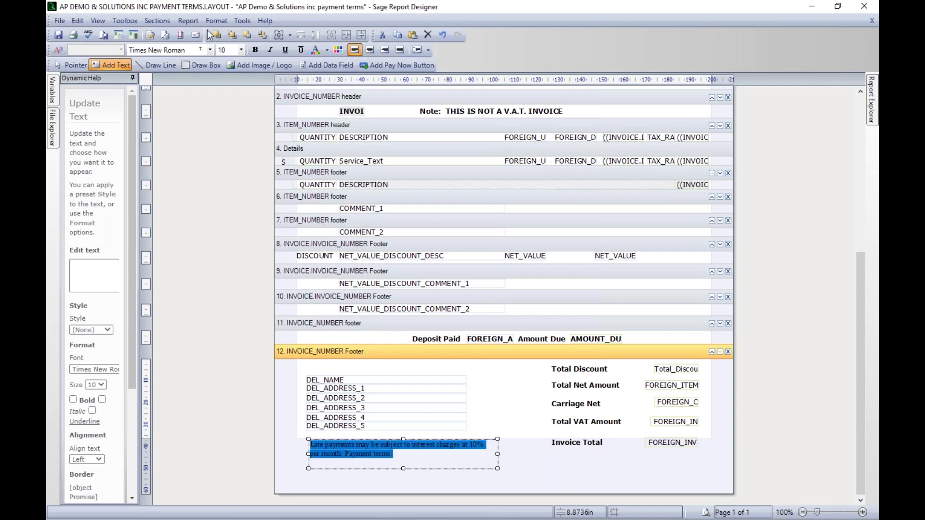
{"action": "left_click", "coordinate": [211, 49]}
{"action": "scroll", "coordinate": [250, 64], "scroll_direction": "up", "scroll_amount": 2}
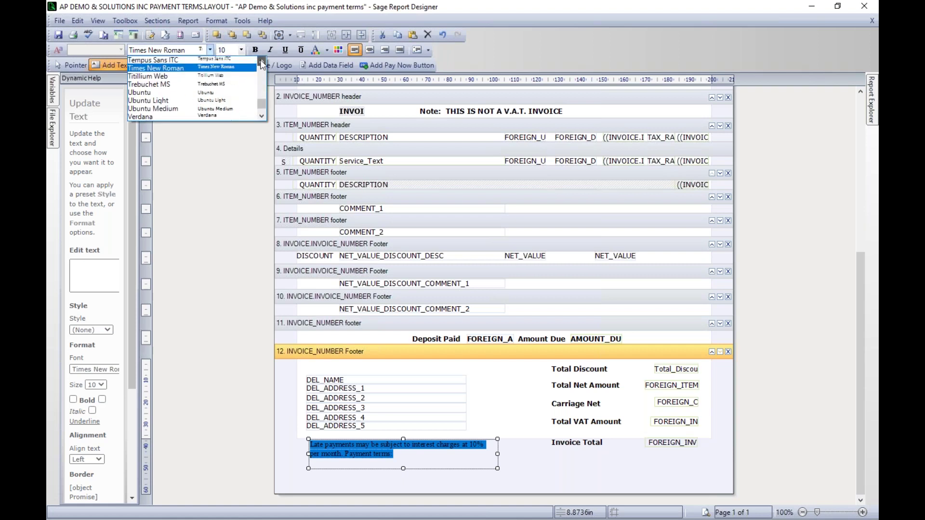
{"action": "scroll", "coordinate": [250, 64], "scroll_direction": "up", "scroll_amount": 2}
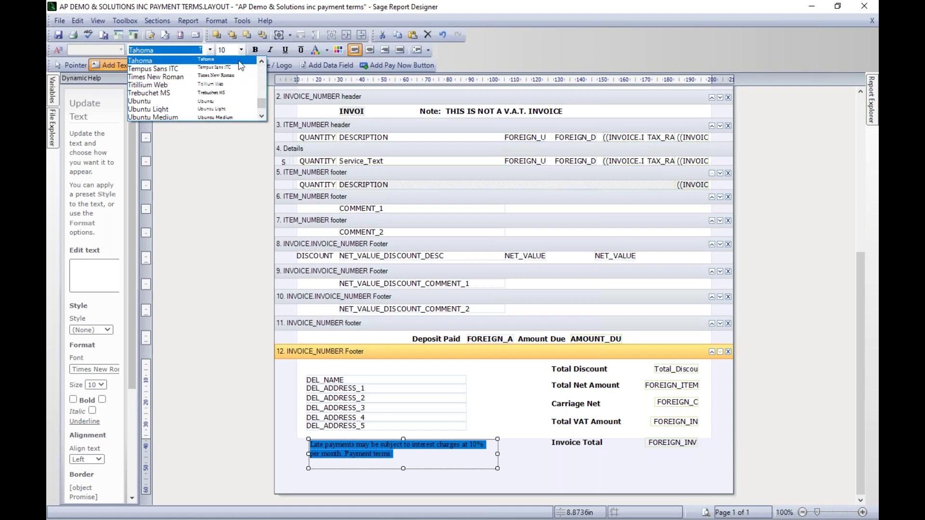
{"action": "left_click", "coordinate": [239, 64]}
{"action": "left_click", "coordinate": [241, 50]}
{"action": "left_click", "coordinate": [229, 90]}
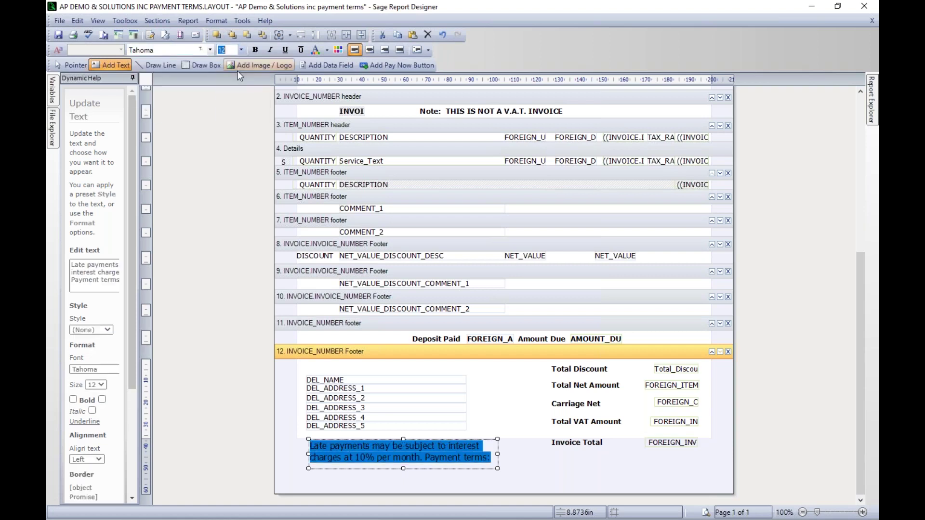
{"action": "left_click", "coordinate": [508, 453]}
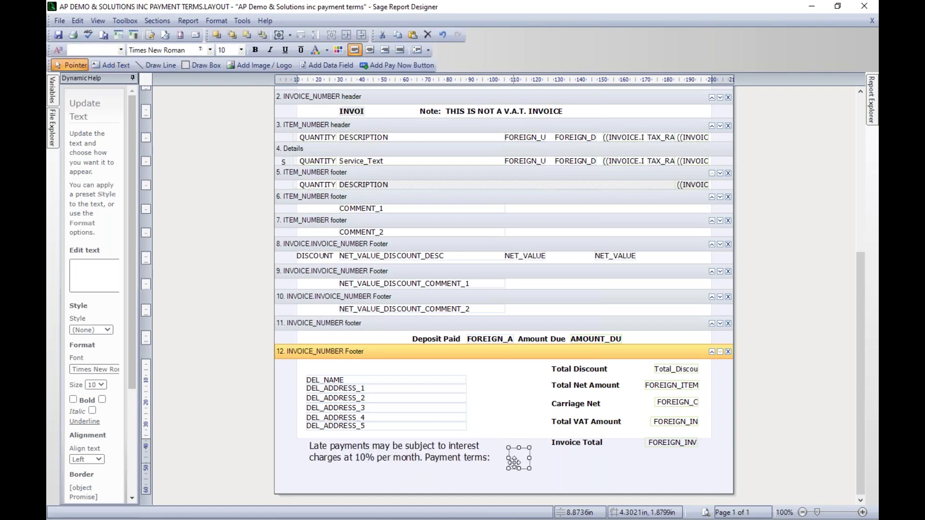
{"action": "left_click_drag", "start_coordinate": [522, 461], "coordinate": [519, 462]}
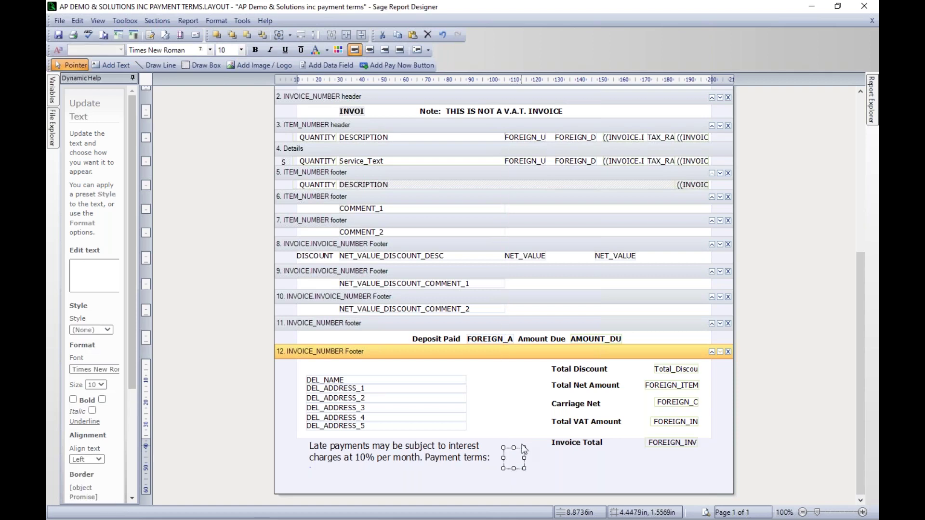
{"action": "left_click", "coordinate": [517, 472]}
{"action": "left_click", "coordinate": [514, 464]}
{"action": "key", "text": "Delete"}
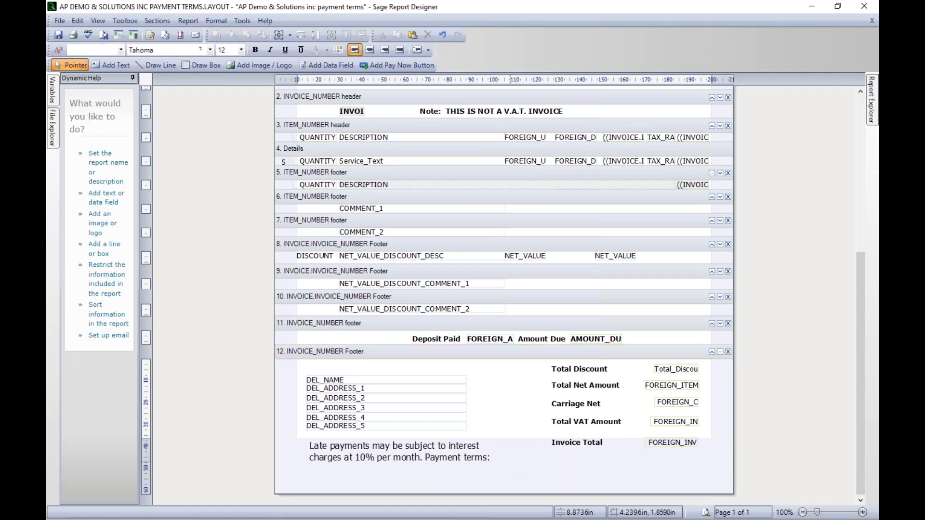
Move the late payment text box slightly so that it lines up with the delivery address fields above it.
{"action": "left_click", "coordinate": [431, 465]}
{"action": "left_click_drag", "start_coordinate": [431, 465], "coordinate": [427, 457]}
{"action": "left_click", "coordinate": [505, 468]}
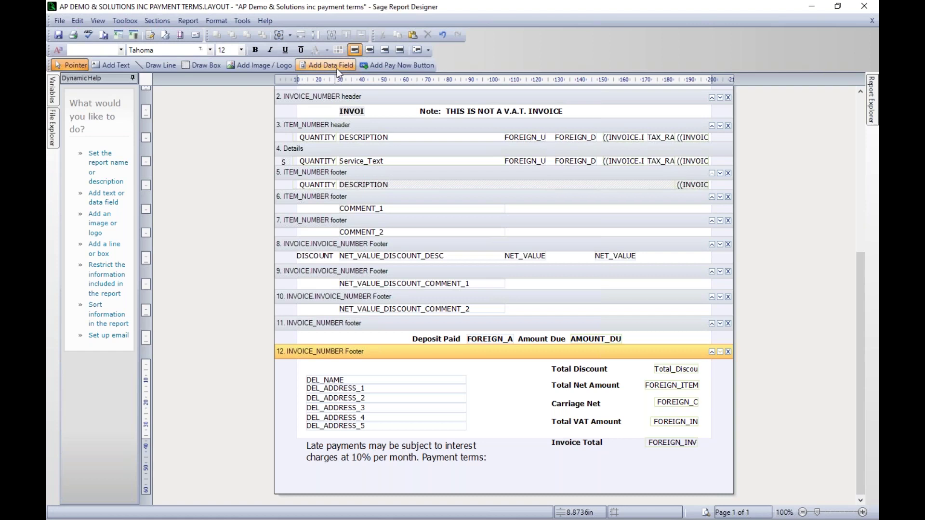
Draw a new data field just after the "Payment terms:" text in the last footer section.
{"action": "left_click", "coordinate": [123, 21]}
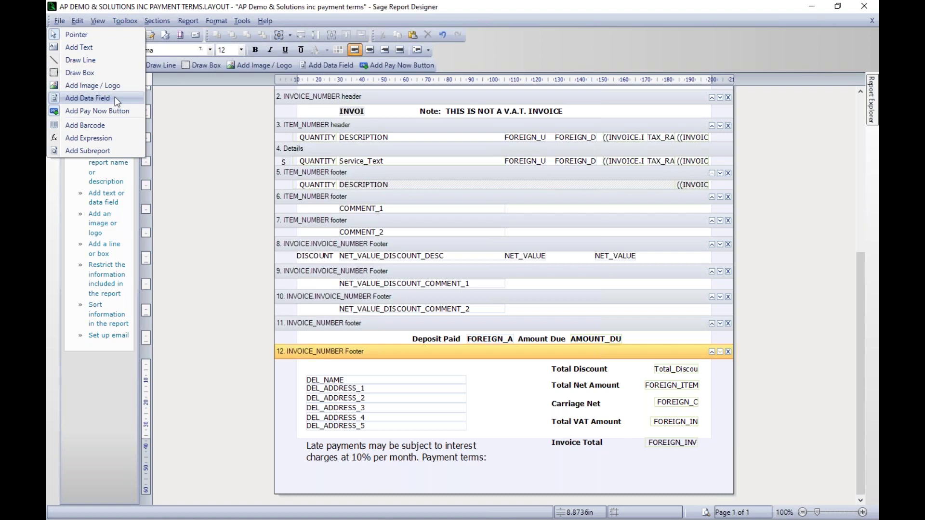
{"action": "left_click", "coordinate": [320, 64]}
{"action": "left_click", "coordinate": [319, 63]}
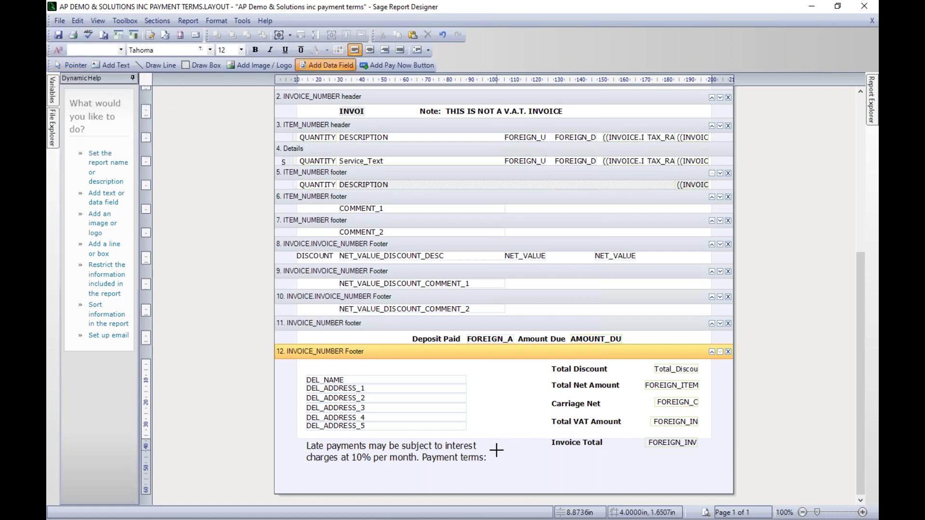
{"action": "left_click_drag", "start_coordinate": [495, 448], "coordinate": [524, 460]}
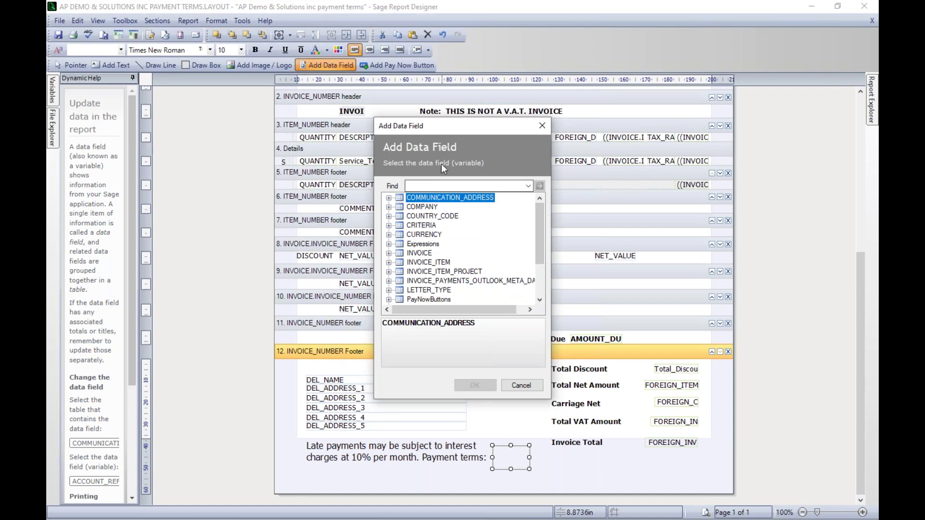
Browse the SALES_LEDGER table for the customer's payment terms variable and select TERMS.
{"action": "left_click_drag", "start_coordinate": [541, 213], "coordinate": [540, 248]}
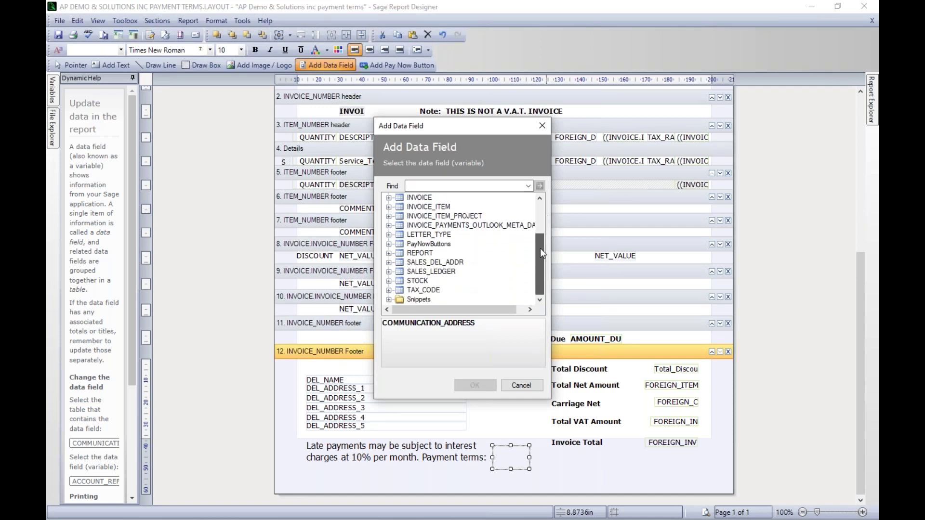
{"action": "left_click", "coordinate": [390, 274]}
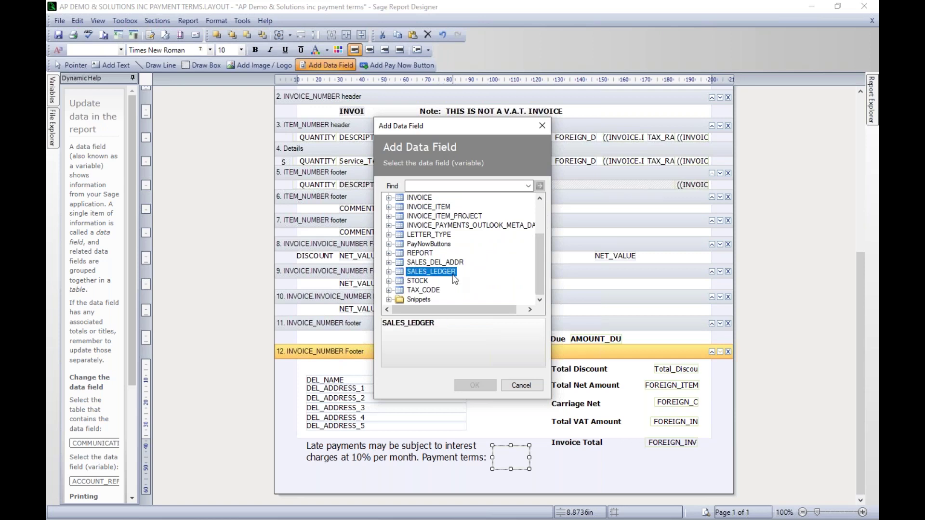
{"action": "left_click", "coordinate": [389, 273]}
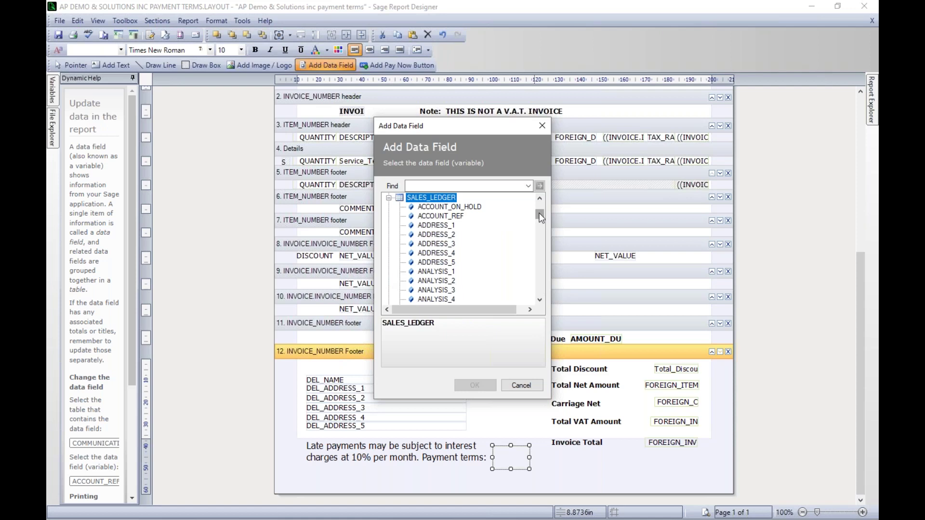
{"action": "left_click_drag", "start_coordinate": [539, 213], "coordinate": [541, 288]}
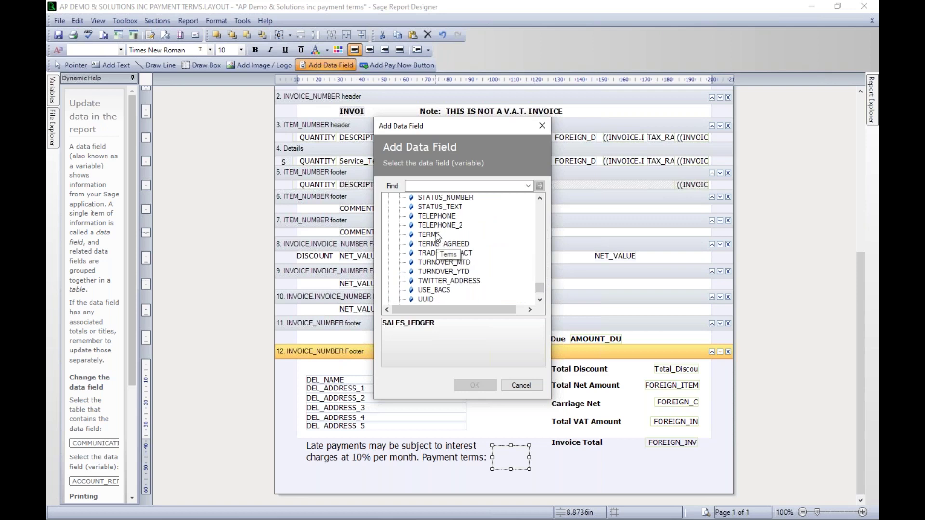
{"action": "left_click", "coordinate": [429, 234]}
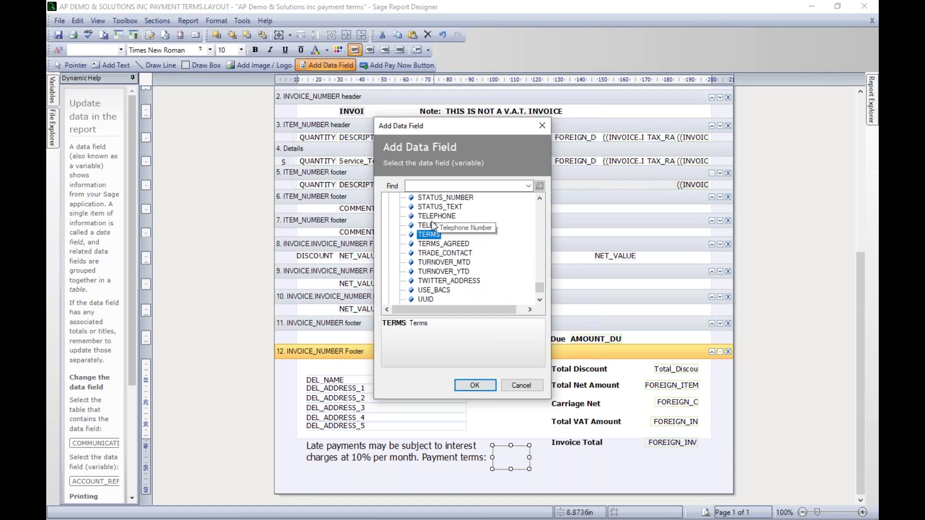
Search the available variables for TERMS and insert the TERMS field from the SALES_LEDGER table.
{"action": "left_click", "coordinate": [432, 186]}
{"action": "type", "text": "T"}
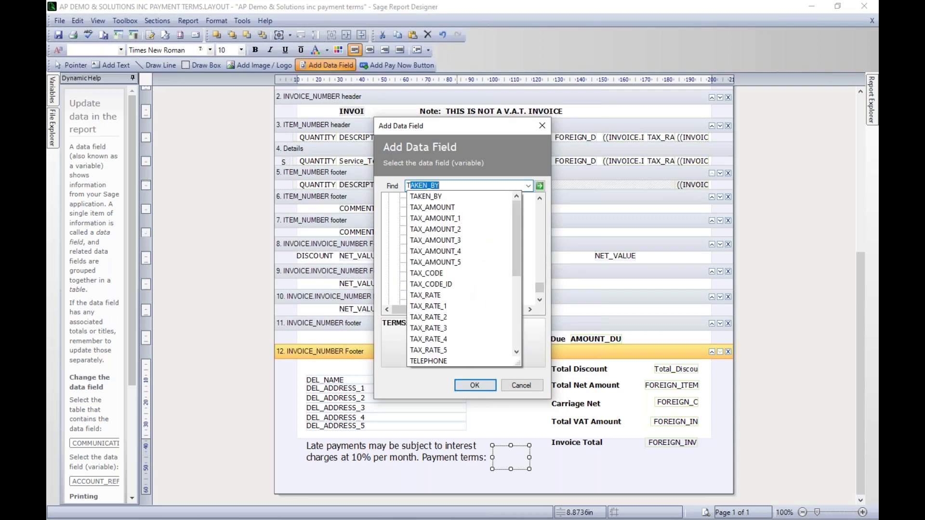
{"action": "type", "text": "erms"}
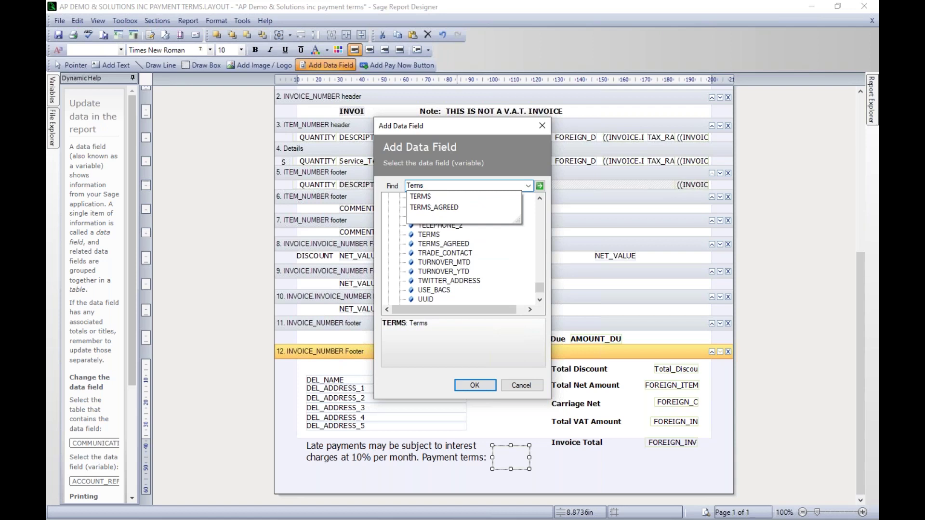
{"action": "left_click", "coordinate": [424, 198]}
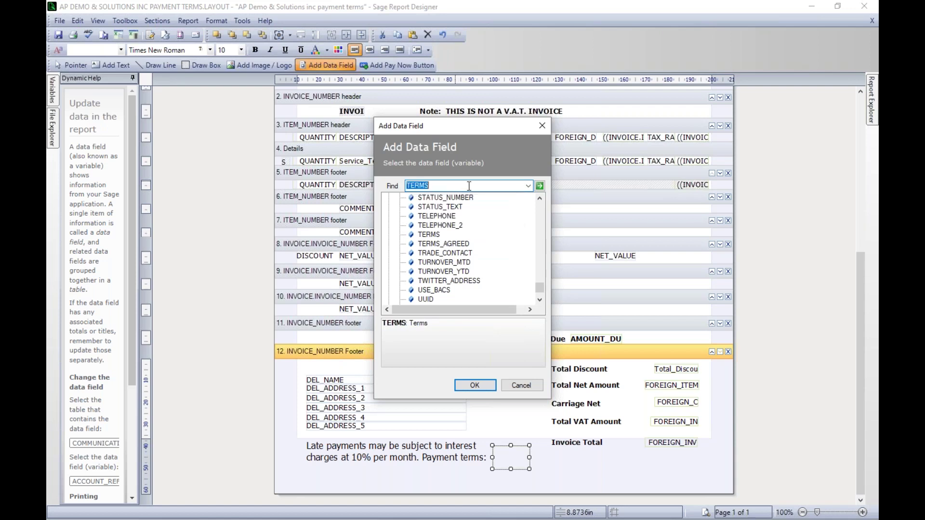
{"action": "left_click", "coordinate": [540, 188]}
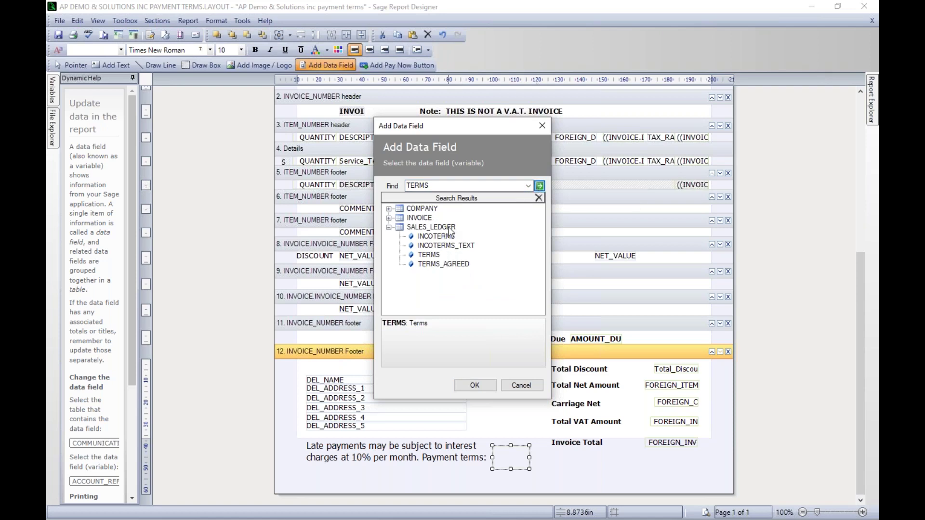
{"action": "left_click", "coordinate": [429, 256]}
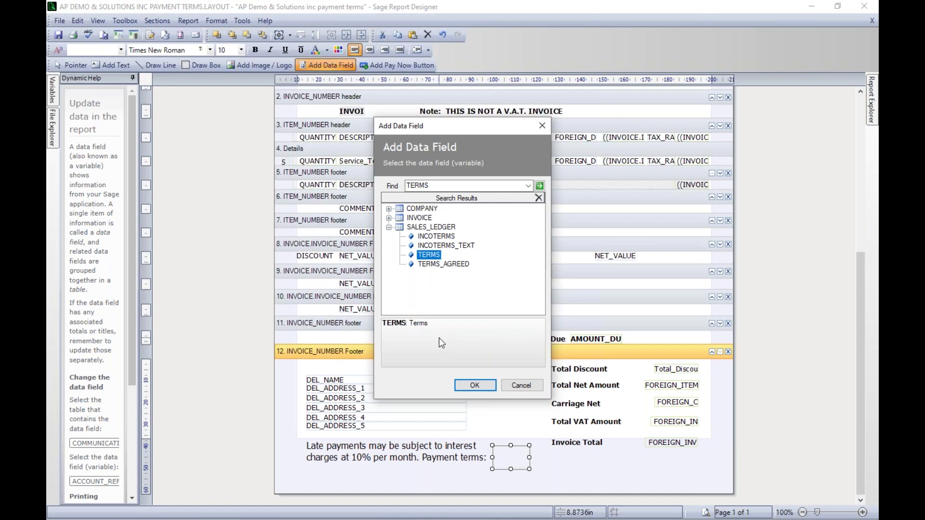
{"action": "left_click", "coordinate": [475, 385]}
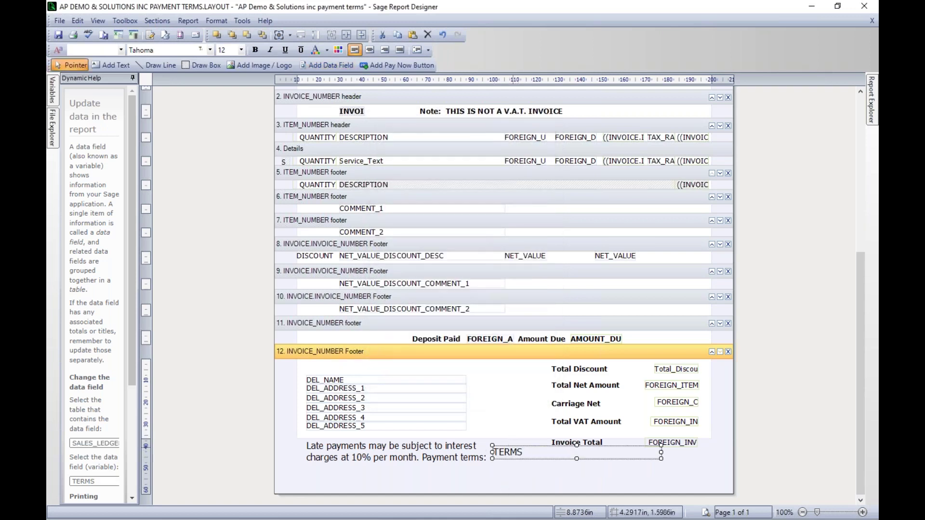
Shorten the TERMS data field and align it on the same line directly after "Payment terms:".
{"action": "left_click_drag", "start_coordinate": [661, 452], "coordinate": [571, 453]}
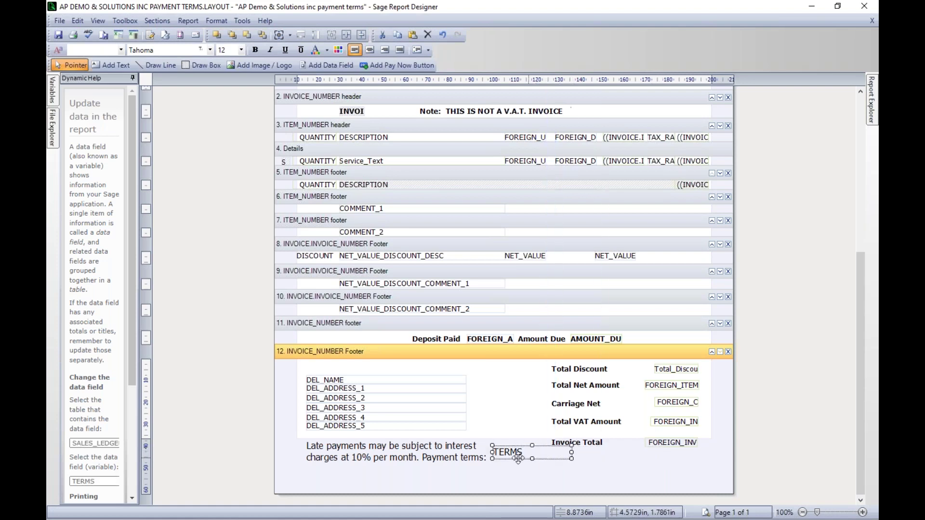
{"action": "mouse_move", "coordinate": [514, 452]}
{"action": "left_mouse_down"}
{"action": "mouse_move", "coordinate": [505, 458]}
{"action": "mouse_move", "coordinate": [514, 463]}
{"action": "mouse_move", "coordinate": [506, 459]}
{"action": "left_mouse_up"}
{"action": "key", "text": "Right"}
{"action": "key", "text": "Right"}
{"action": "key", "text": "Right"}
{"action": "key", "text": "Right"}
{"action": "key", "text": "Right"}
{"action": "key", "text": "Right"}
{"action": "left_click", "coordinate": [520, 472]}
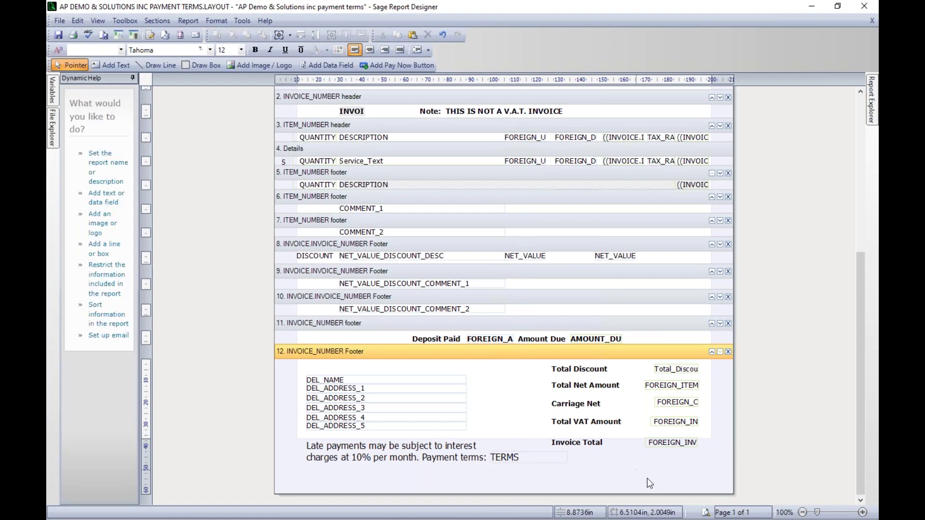
Preview the invoice layout, check the payment terms at the foot of the page, and return to the design.
{"action": "left_click", "coordinate": [707, 513]}
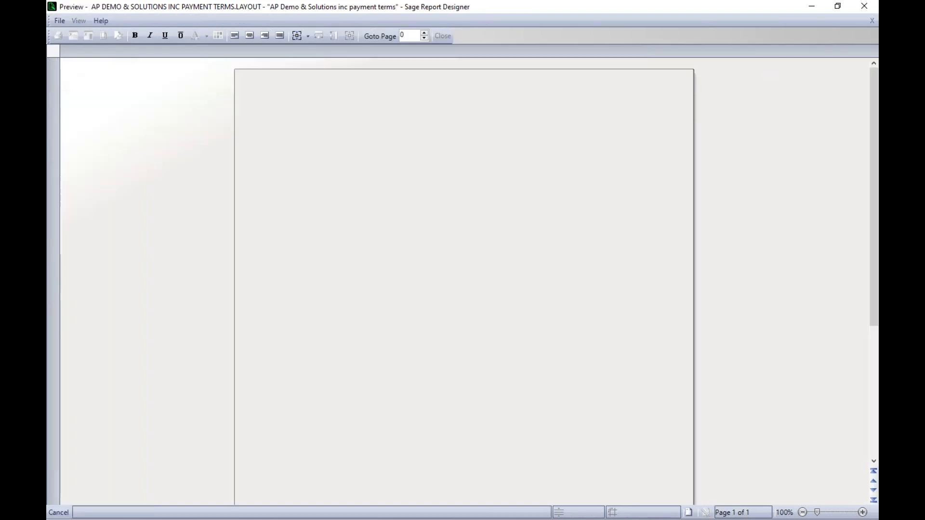
{"action": "left_click_drag", "start_coordinate": [874, 121], "coordinate": [873, 252]}
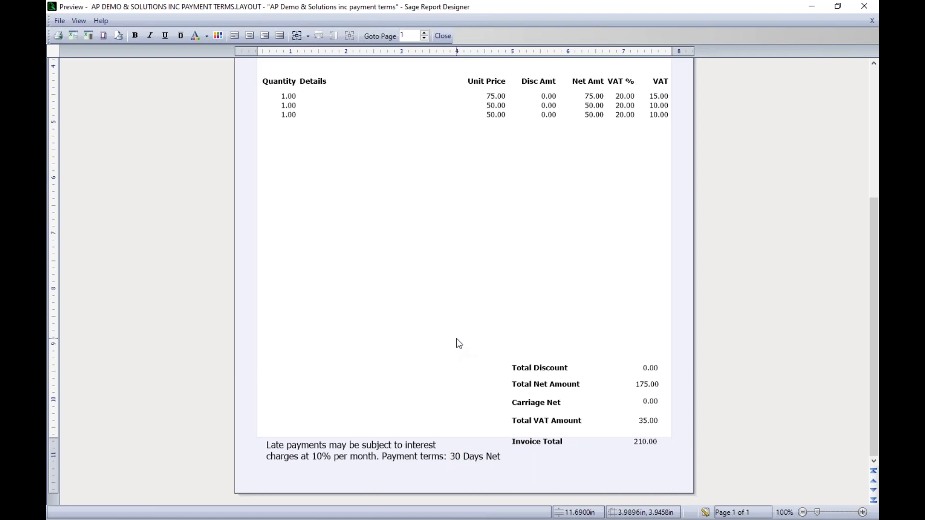
{"action": "left_click", "coordinate": [705, 512]}
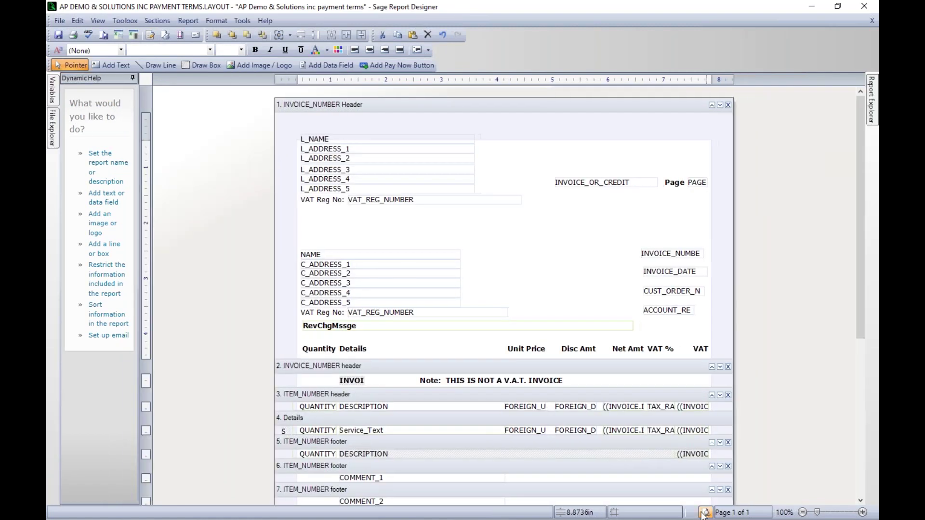
Save the layout with the TERMS data field and return to its last footer section.
{"action": "left_click", "coordinate": [58, 35]}
{"action": "left_click_drag", "start_coordinate": [859, 187], "coordinate": [859, 301]}
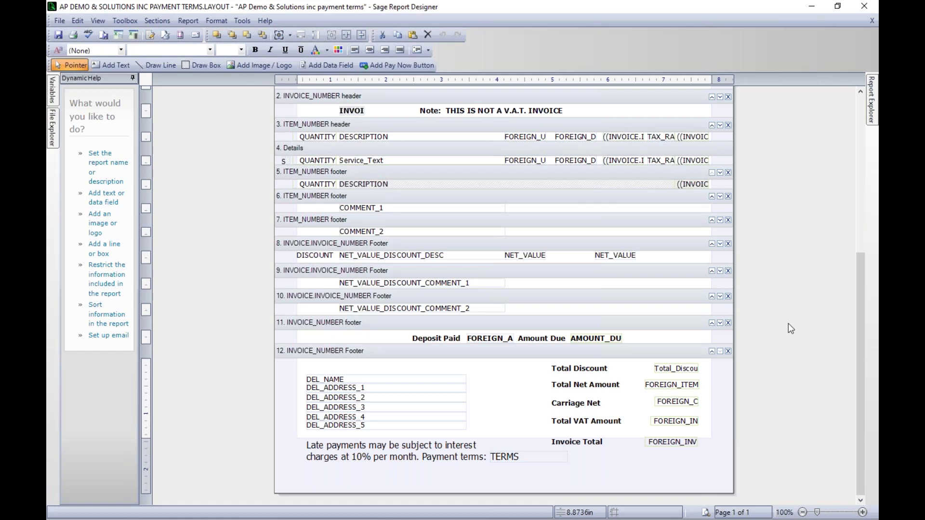
Close the layout design and the layouts list, and look over the home page.
{"action": "left_click", "coordinate": [865, 9]}
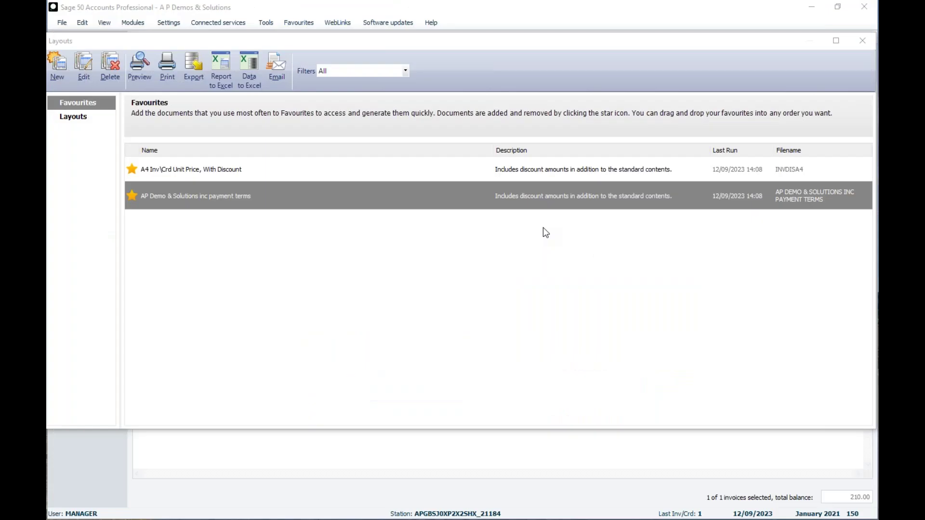
{"action": "left_click", "coordinate": [862, 40]}
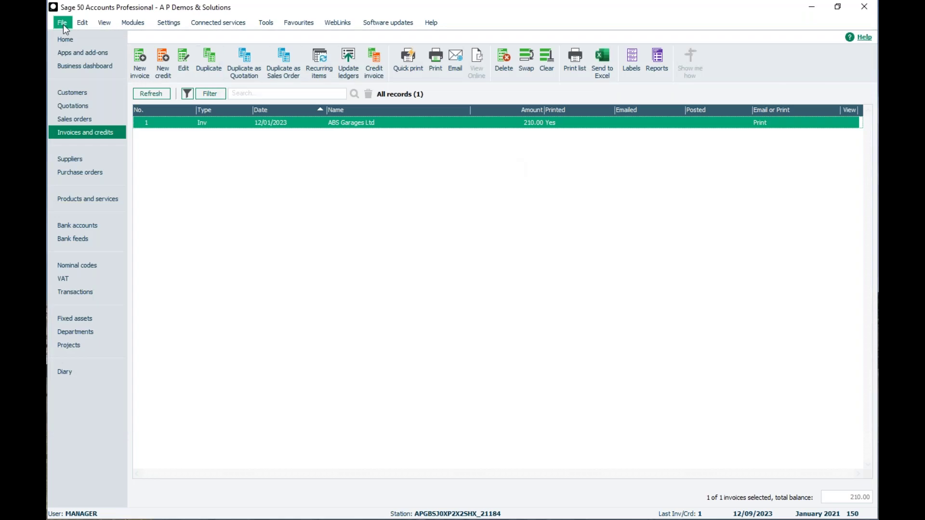
{"action": "left_click", "coordinate": [78, 42]}
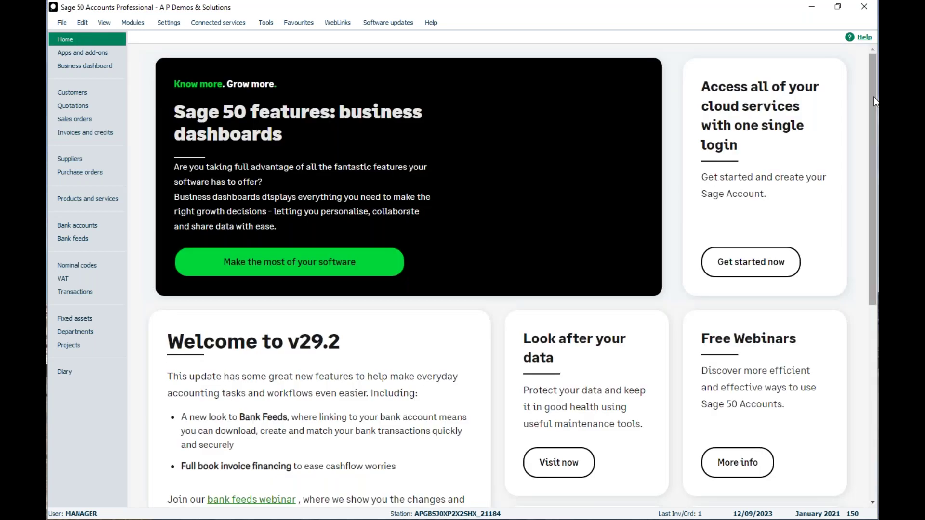
{"action": "scroll", "coordinate": [872, 169], "scroll_direction": "down", "scroll_amount": 2}
{"action": "left_click_drag", "start_coordinate": [872, 170], "coordinate": [867, 299]}
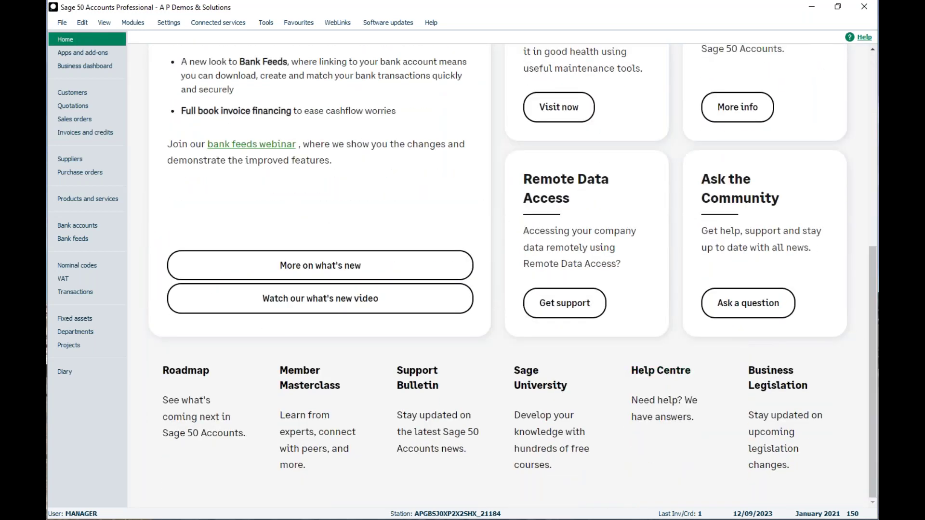
{"action": "left_click_drag", "start_coordinate": [872, 311], "coordinate": [847, 6]}
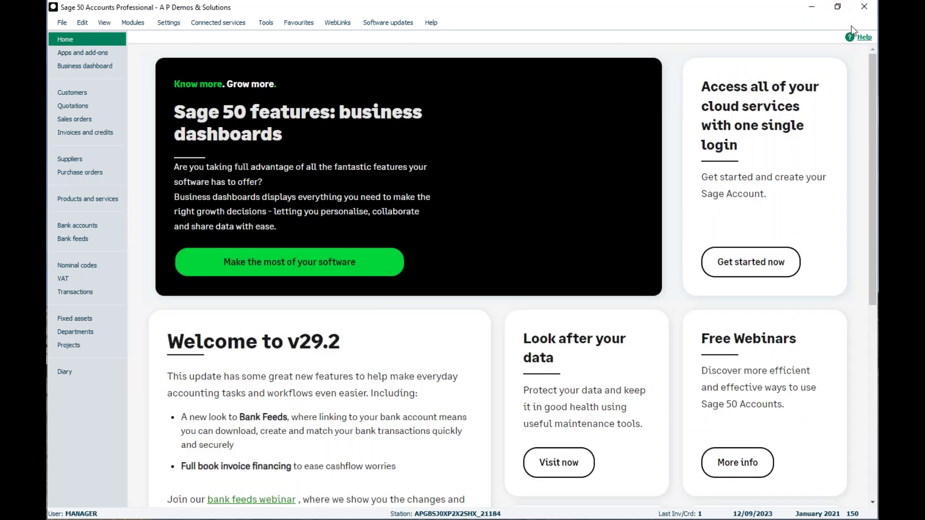
Open the Help centre and search it for "add payment terms".
{"action": "left_click", "coordinate": [860, 37]}
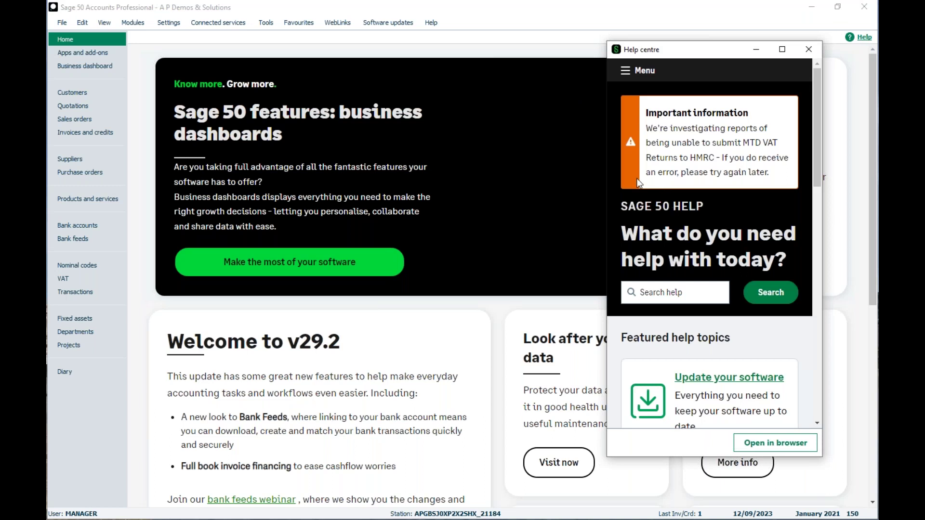
{"action": "left_click", "coordinate": [666, 287]}
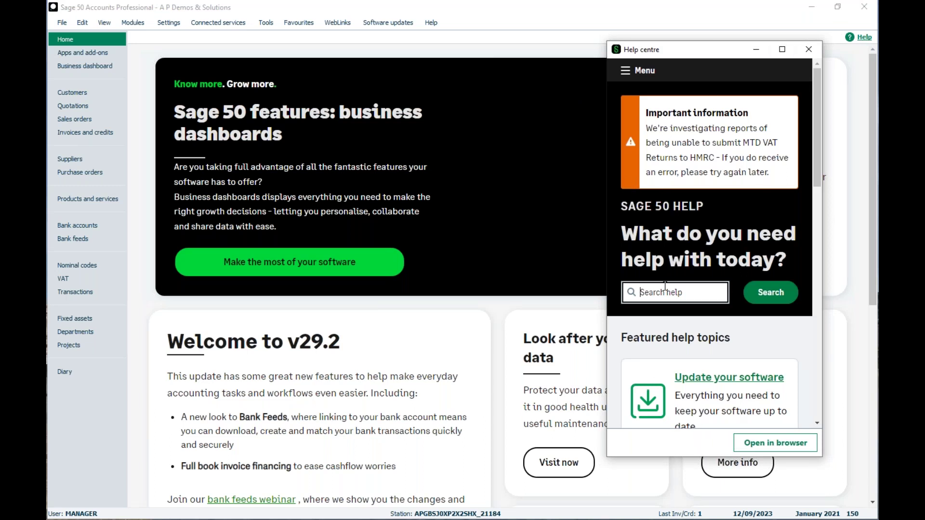
{"action": "type", "text": "add"}
{"action": "type", "text": " paym,ent"}
{"action": "type", "text": "ent term"}
{"action": "left_click", "coordinate": [758, 298]}
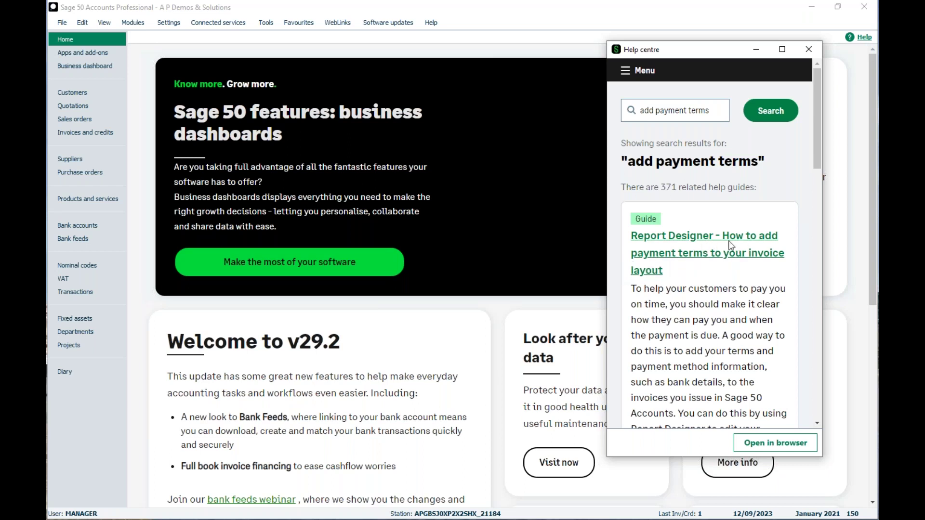
Open the guide on adding payment terms to an invoice layout, find its expression instructions, and move the guide aside.
{"action": "left_click", "coordinate": [723, 254]}
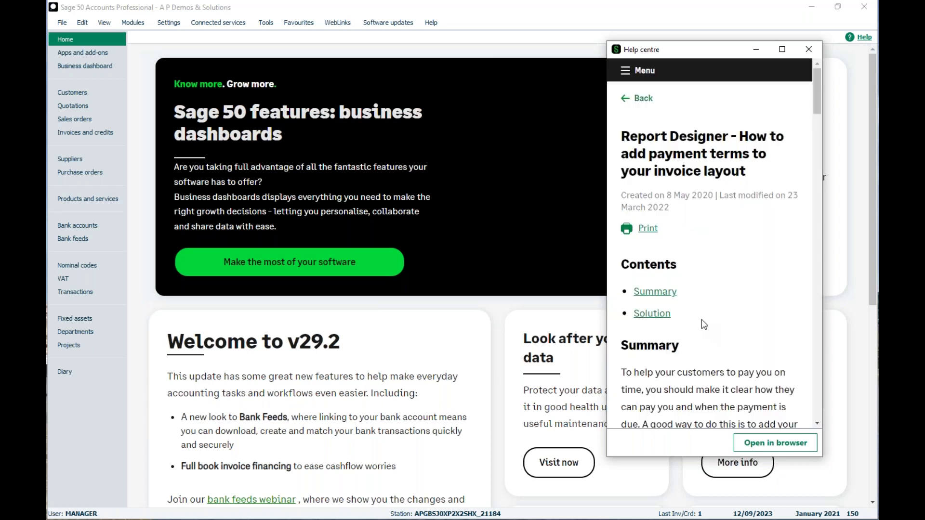
{"action": "left_click_drag", "start_coordinate": [818, 76], "coordinate": [822, 156]}
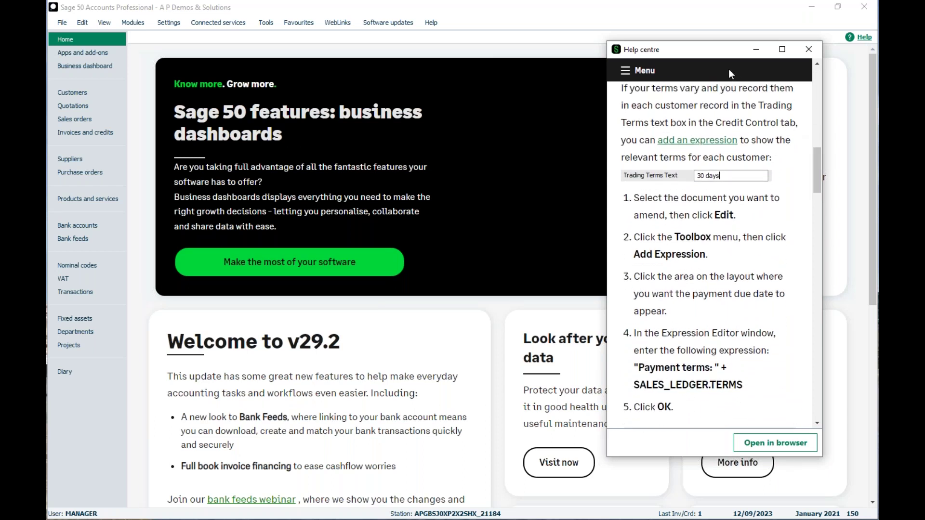
{"action": "left_click_drag", "start_coordinate": [697, 53], "coordinate": [924, 97]}
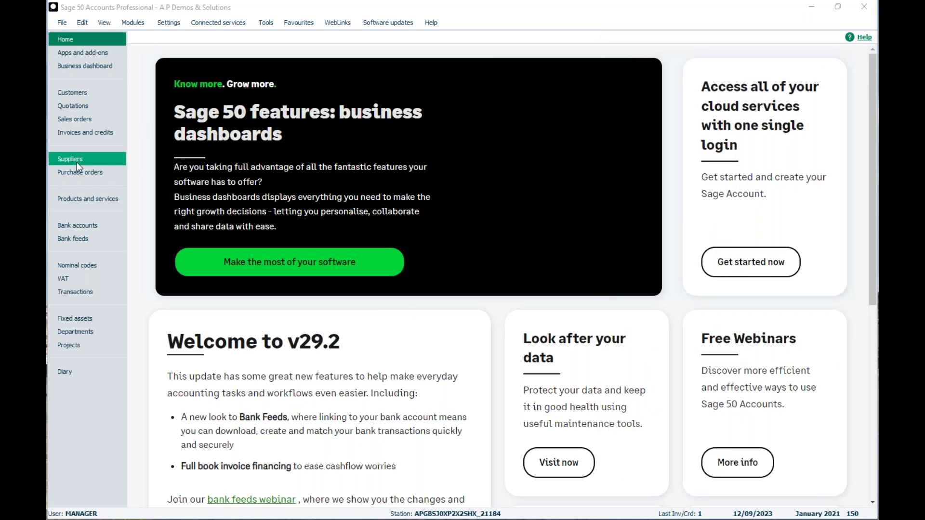
Open the favourite layout "AP Demo & Solutions inc payment terms" for editing from the selected invoice's print layouts.
{"action": "left_click", "coordinate": [61, 134]}
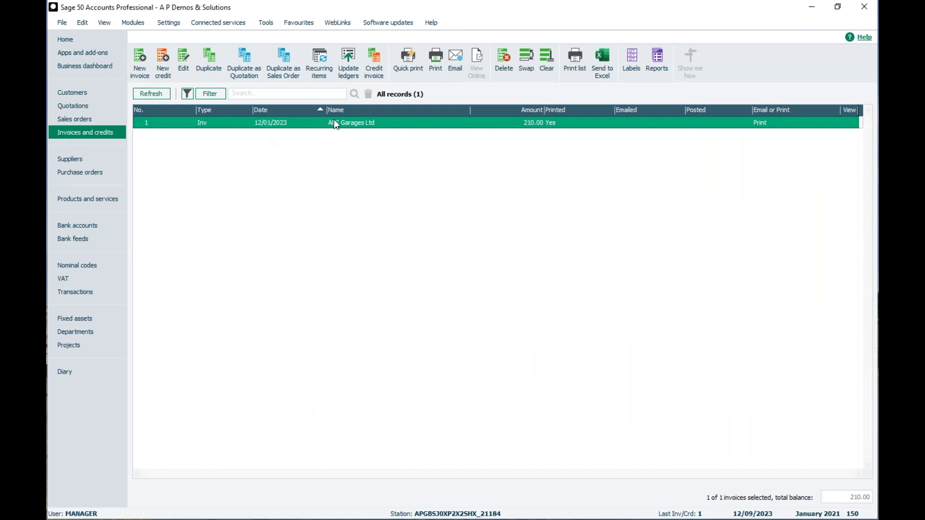
{"action": "left_click", "coordinate": [434, 66]}
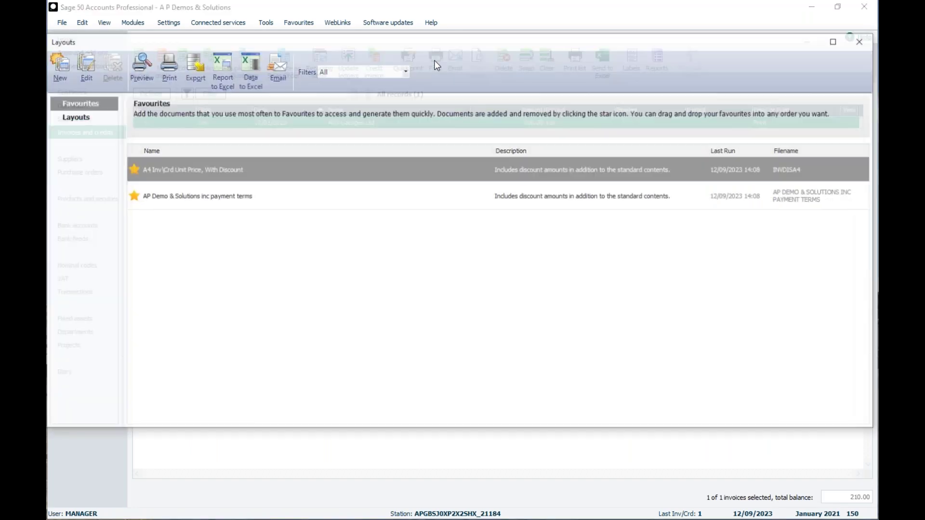
{"action": "left_click", "coordinate": [224, 196]}
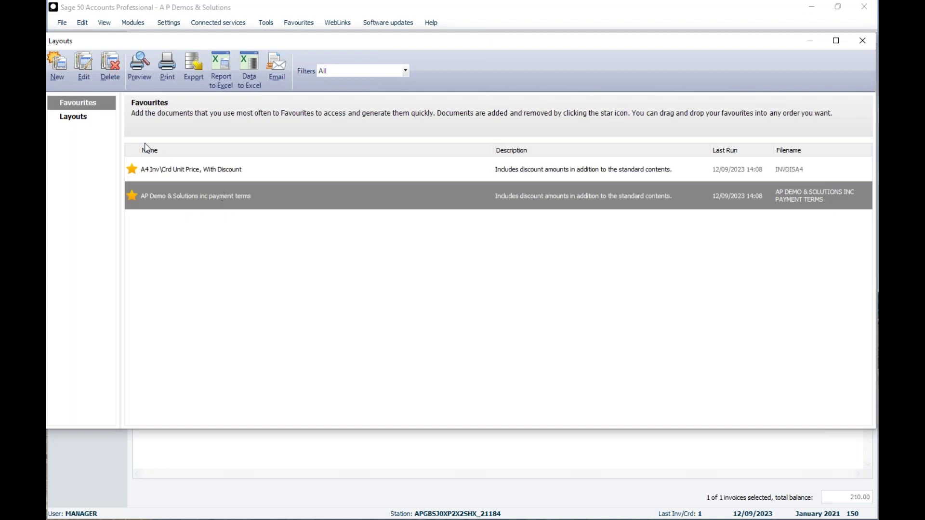
{"action": "left_click", "coordinate": [85, 69]}
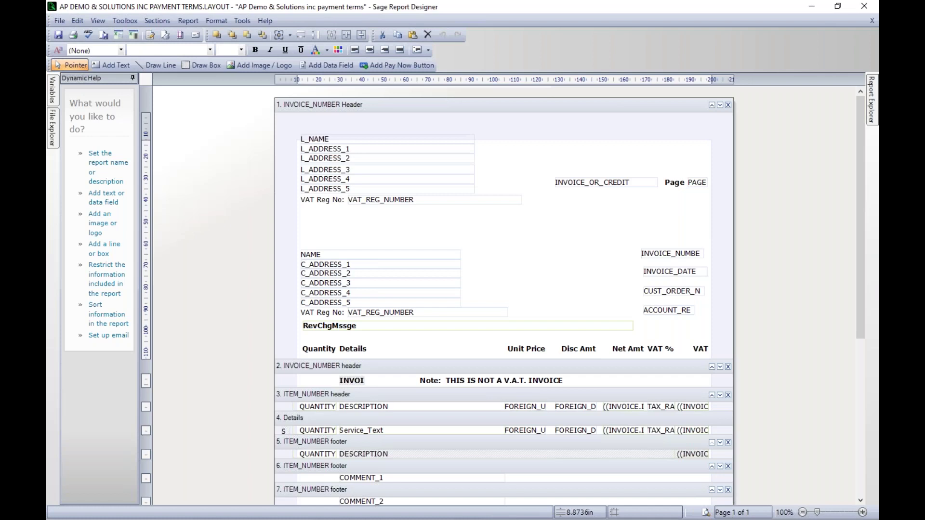
Delete the TERMS data field and the late payment and payment terms text from the last footer section.
{"action": "left_click_drag", "start_coordinate": [863, 113], "coordinate": [862, 270]}
{"action": "left_click", "coordinate": [563, 460]}
{"action": "key", "text": "Delete"}
{"action": "left_click", "coordinate": [416, 461]}
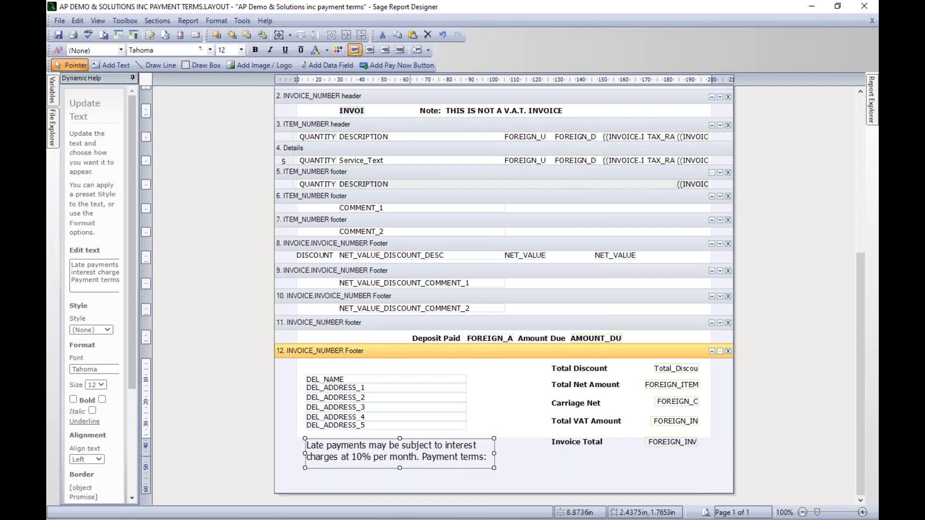
{"action": "key", "text": "Delete"}
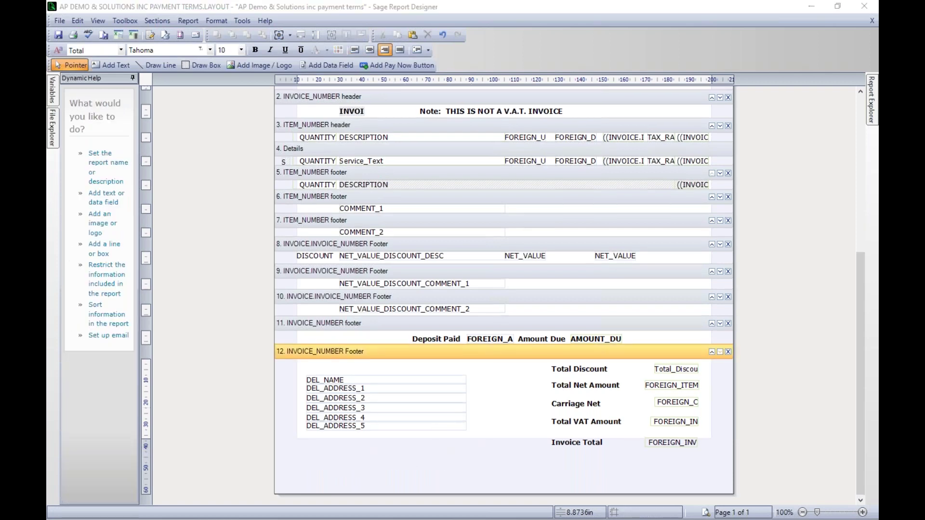
Bring the help guide beside the design and add an expression below the delivery address in the last footer.
{"action": "left_click_drag", "start_coordinate": [236, 202], "coordinate": [156, 96]}
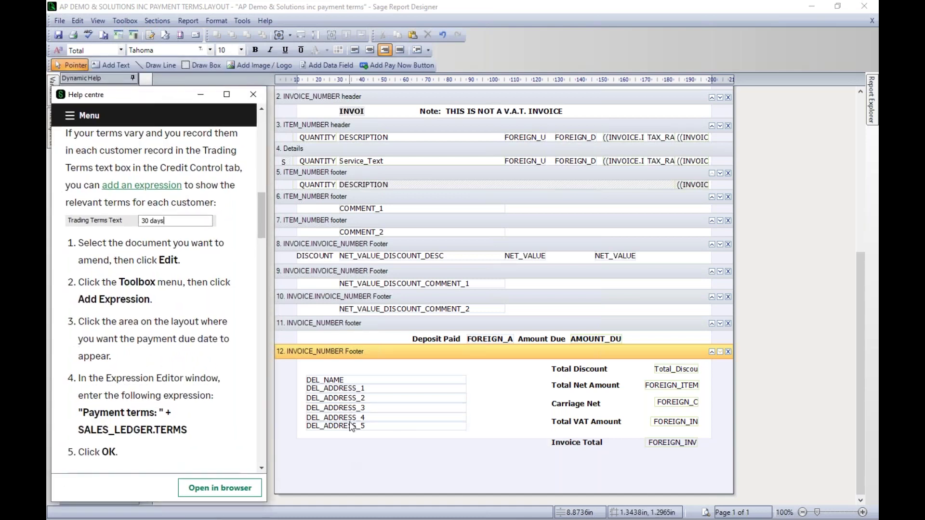
{"action": "left_click", "coordinate": [125, 21]}
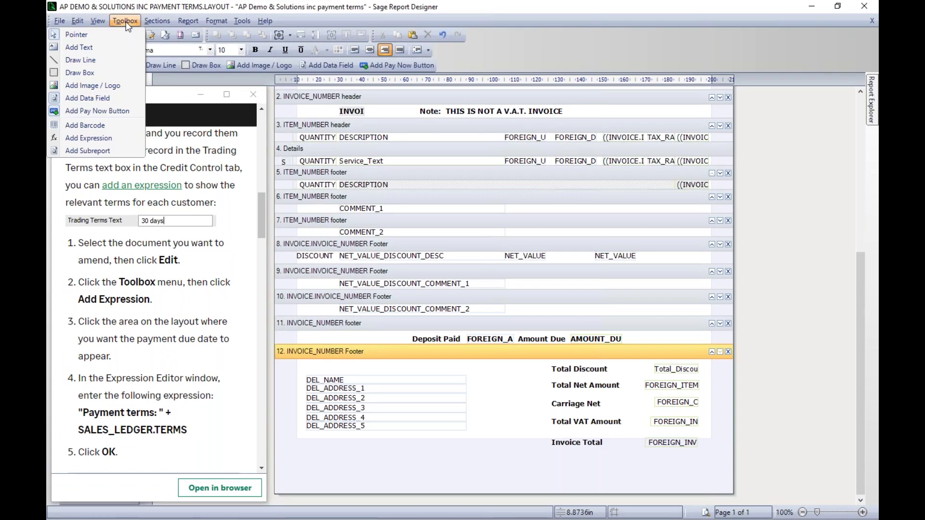
{"action": "left_click", "coordinate": [120, 138]}
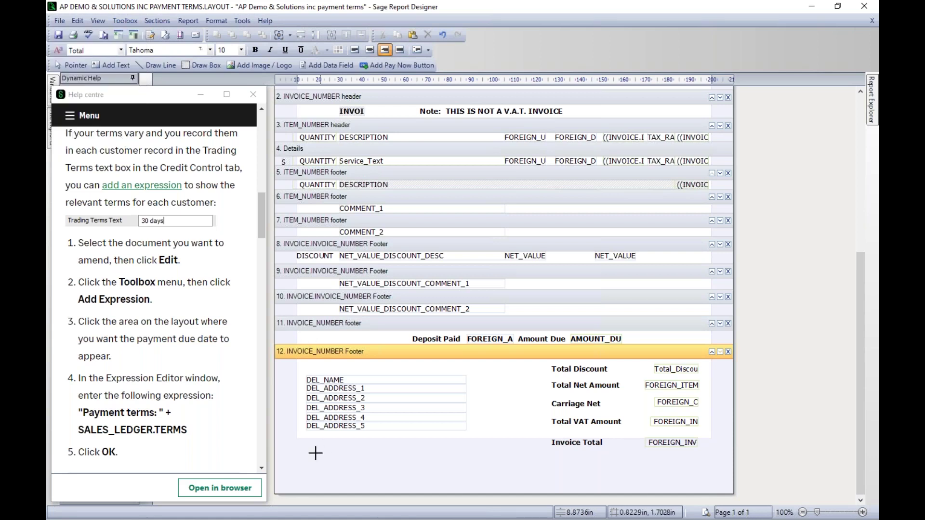
{"action": "left_click", "coordinate": [301, 443]}
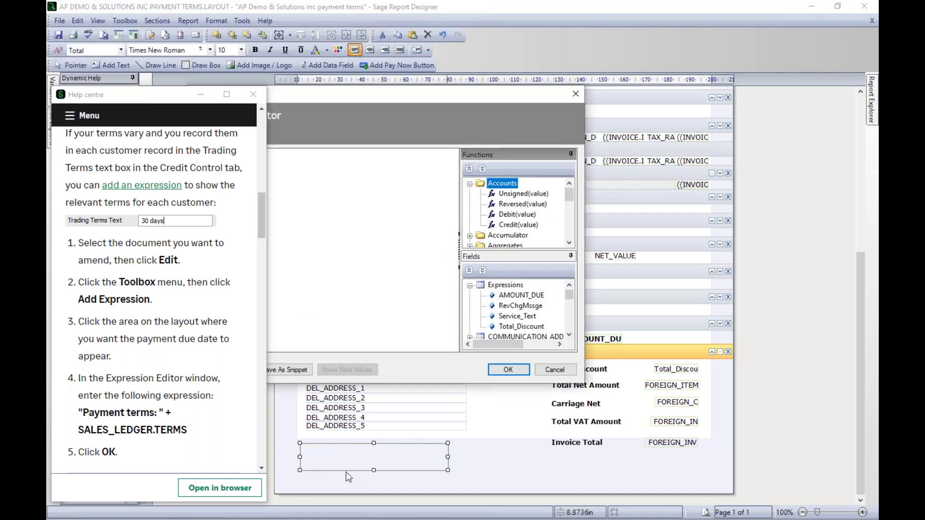
Copy the expression "Payment terms: " + SALES_LEDGER.TERMS from the help guide into the Expression Editor and accept it.
{"action": "left_click_drag", "start_coordinate": [365, 98], "coordinate": [545, 66]}
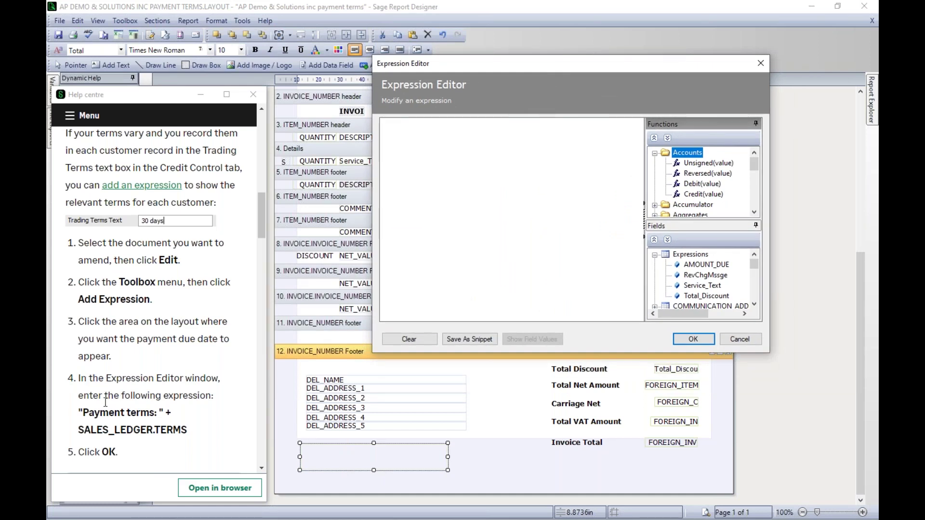
{"action": "left_click", "coordinate": [79, 416]}
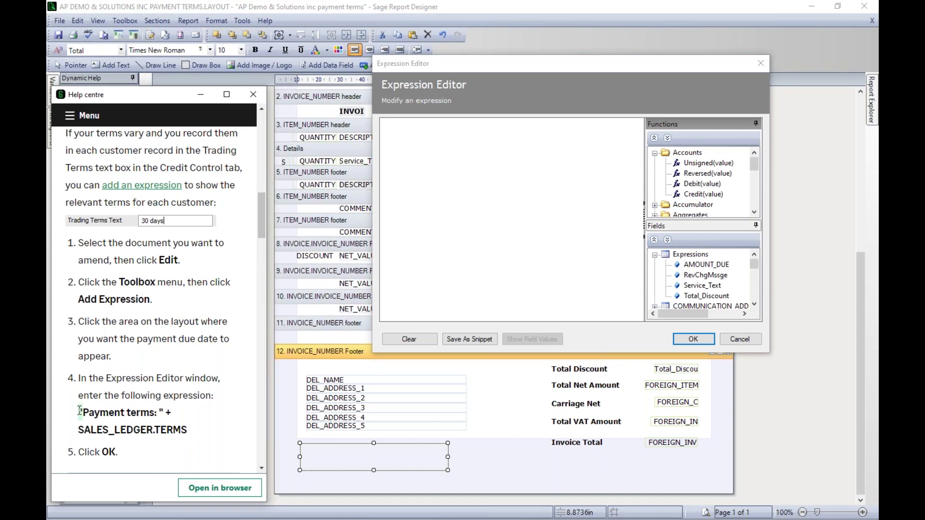
{"action": "left_click_drag", "start_coordinate": [79, 414], "coordinate": [188, 433]}
{"action": "key", "text": "ctrl+c"}
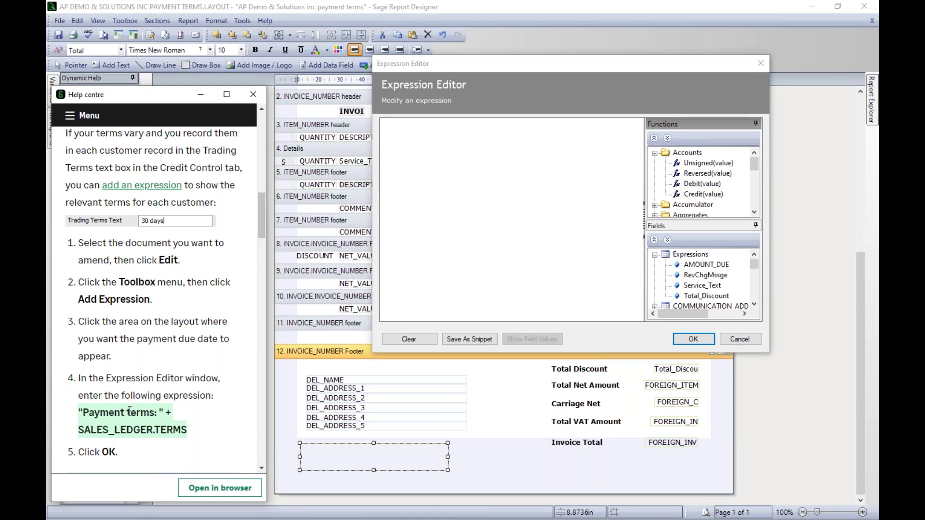
{"action": "left_click", "coordinate": [409, 123]}
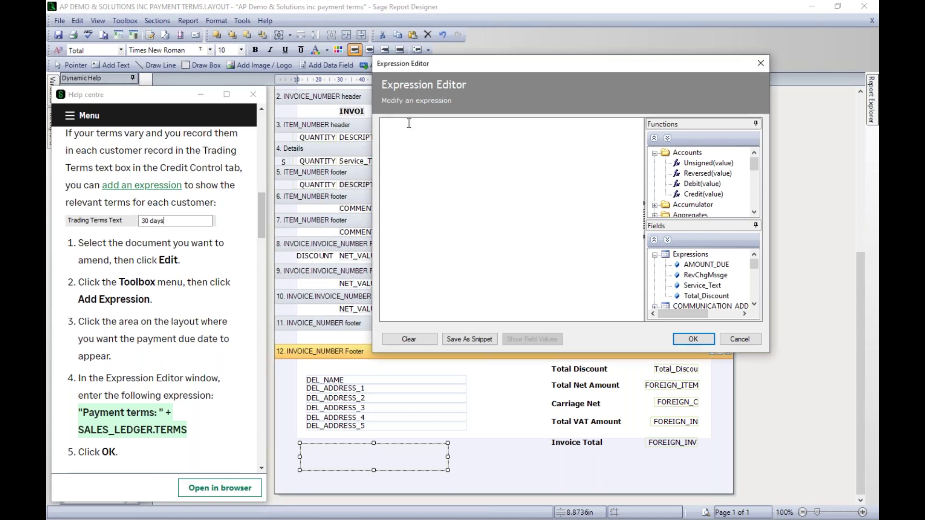
{"action": "right_click", "coordinate": [409, 139]}
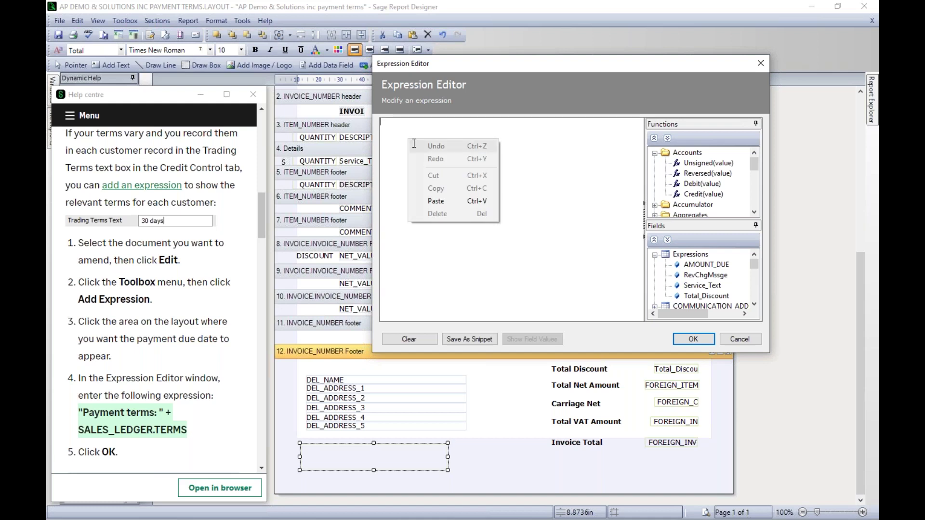
{"action": "left_click", "coordinate": [436, 201]}
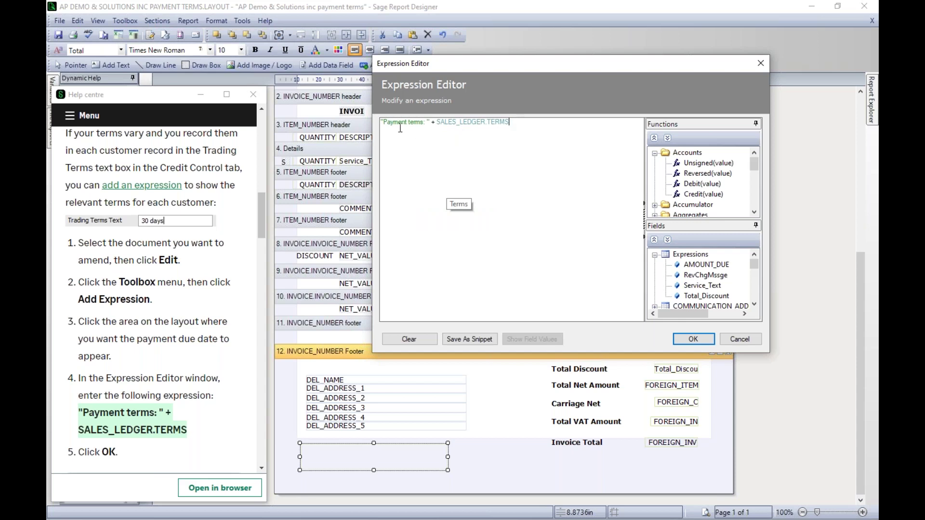
{"action": "left_click", "coordinate": [424, 121]}
{"action": "left_click", "coordinate": [692, 339]}
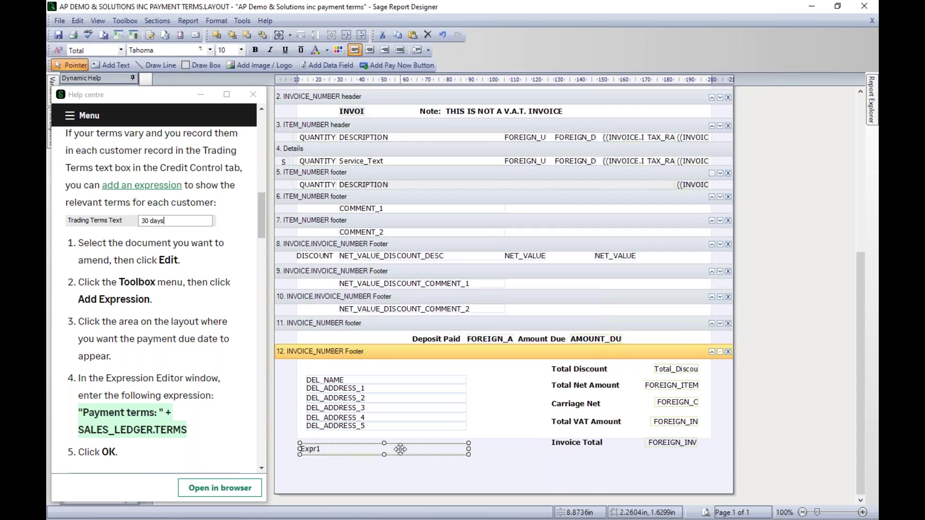
Align the expression field with the delivery address fields and preview the payment terms at the foot of the invoice.
{"action": "left_click", "coordinate": [252, 95]}
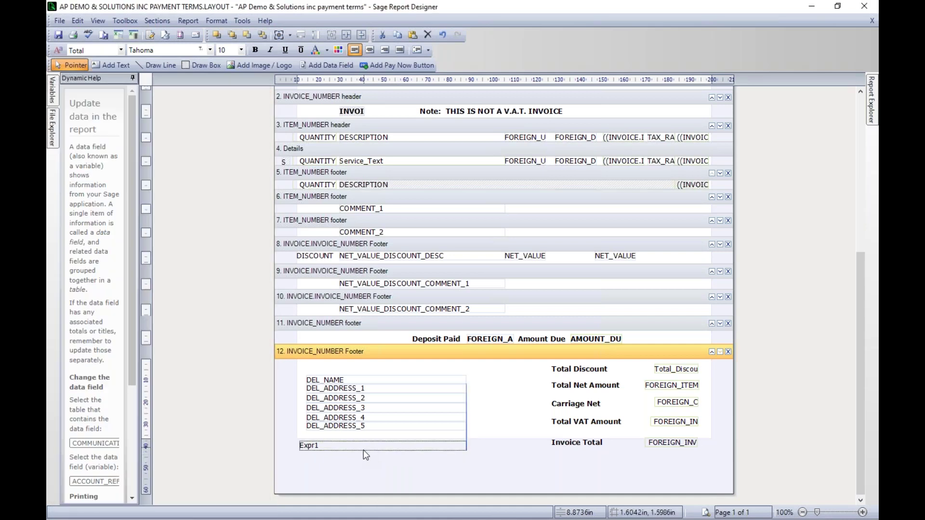
{"action": "left_click_drag", "start_coordinate": [363, 450], "coordinate": [368, 448]}
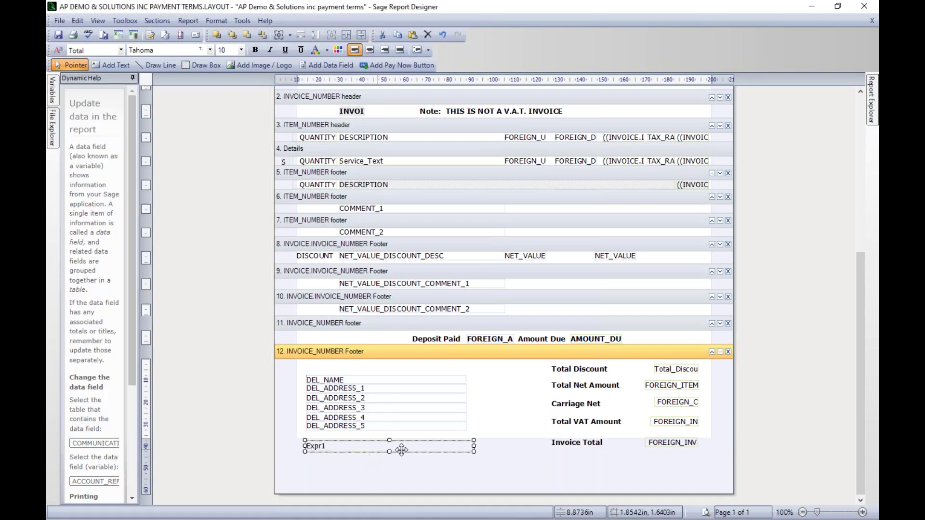
{"action": "left_click", "coordinate": [706, 512]}
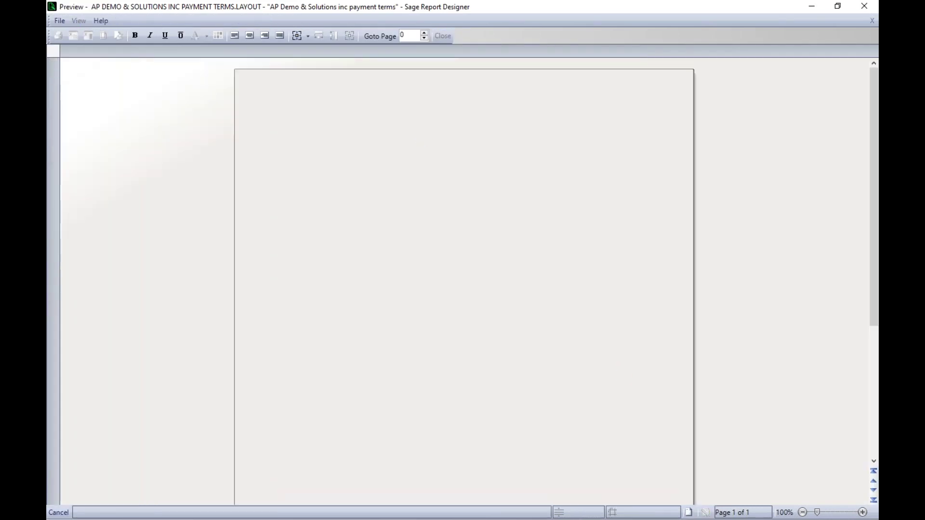
{"action": "left_click_drag", "start_coordinate": [873, 99], "coordinate": [872, 240]}
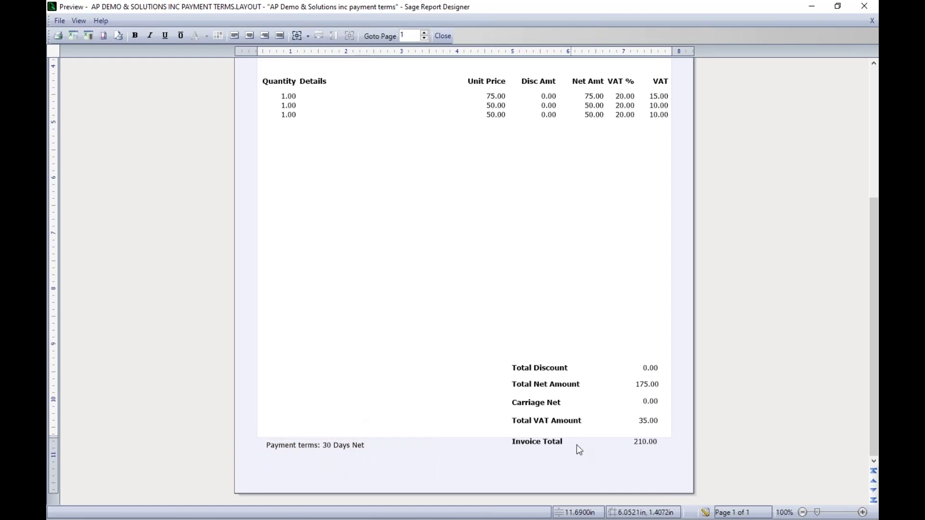
{"action": "left_click", "coordinate": [705, 513]}
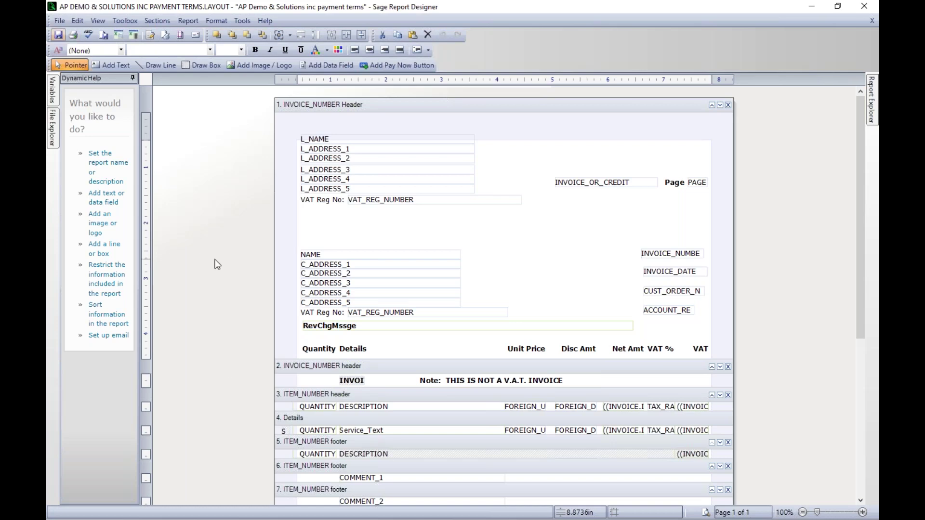
Close the layout design and the layouts list to return to the invoice records.
{"action": "left_click", "coordinate": [858, 8]}
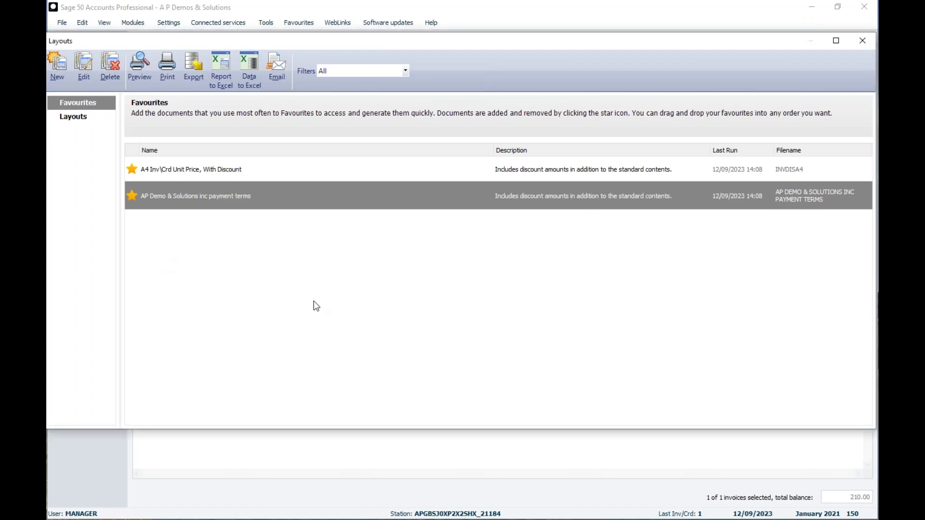
{"action": "left_click", "coordinate": [862, 40]}
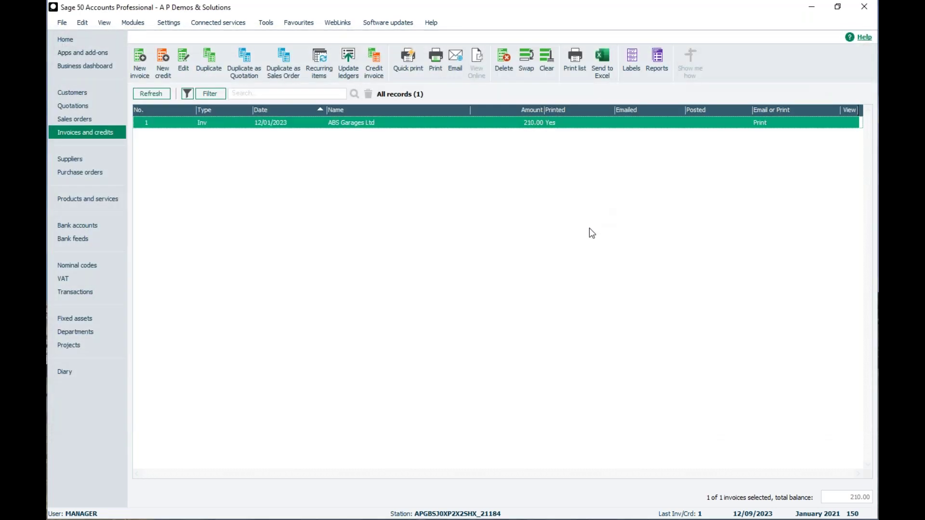